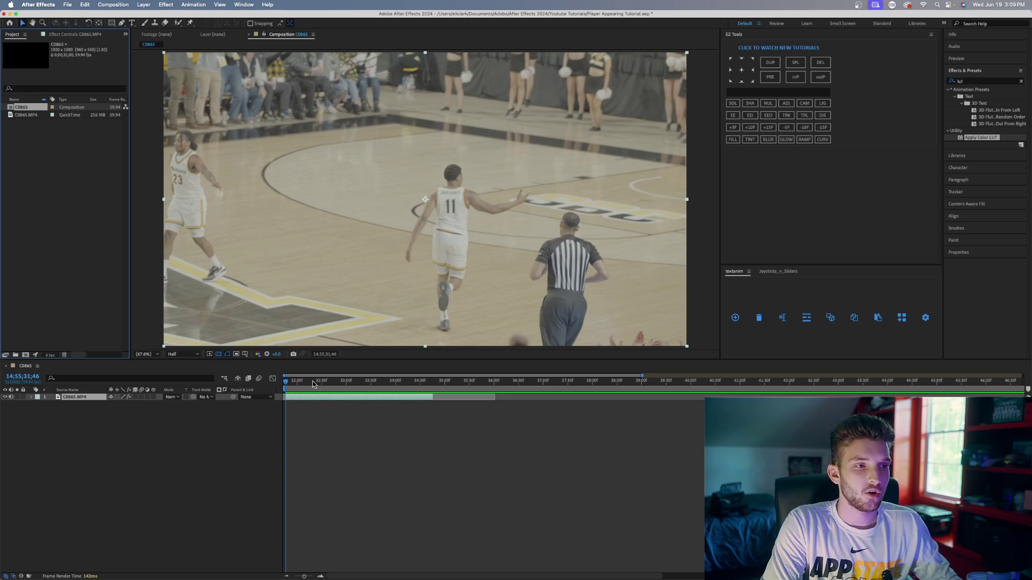
Preview the C0865 footage and return the playhead to the start of the composition.
key(space)
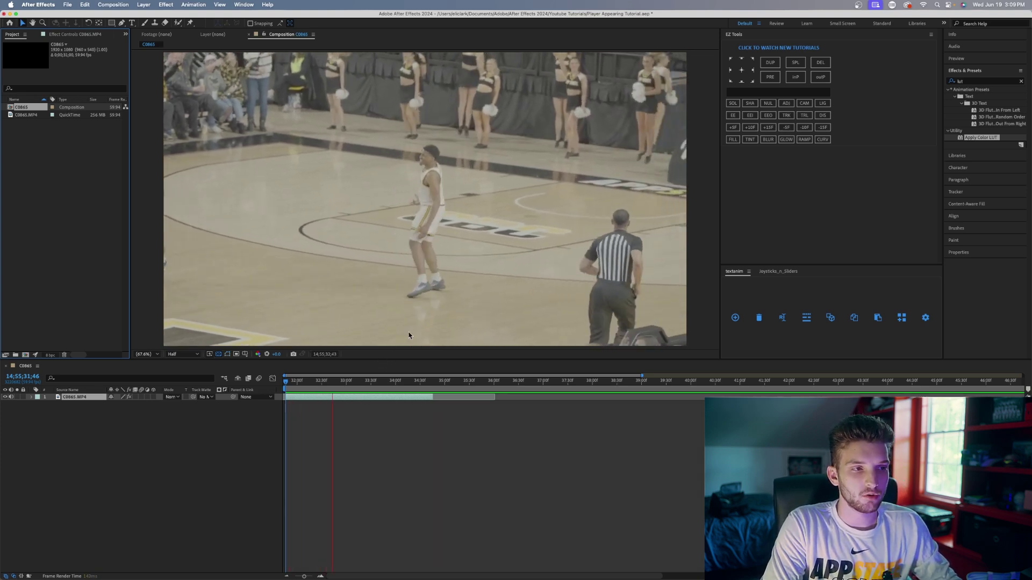
key(space)
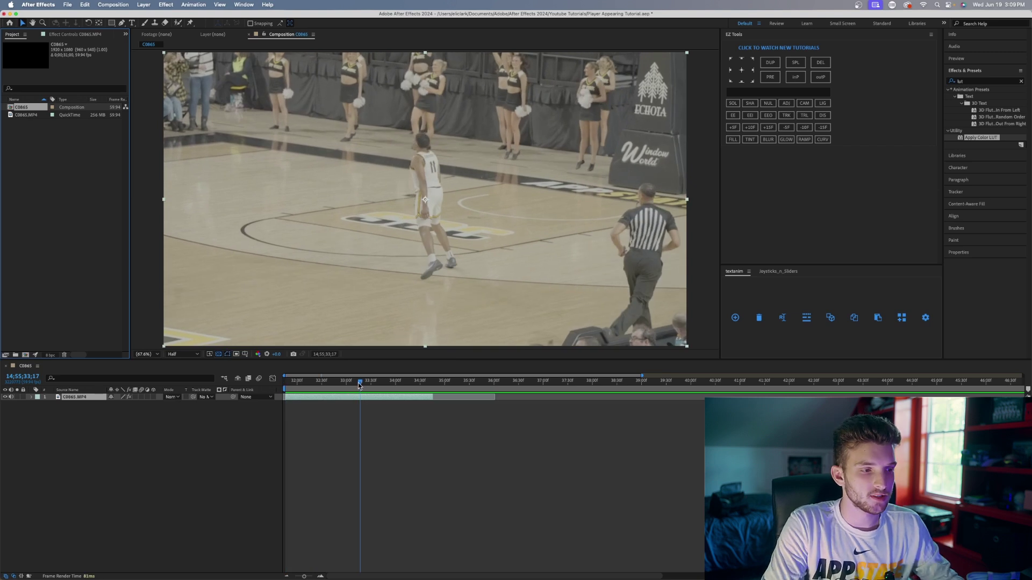
key(Home)
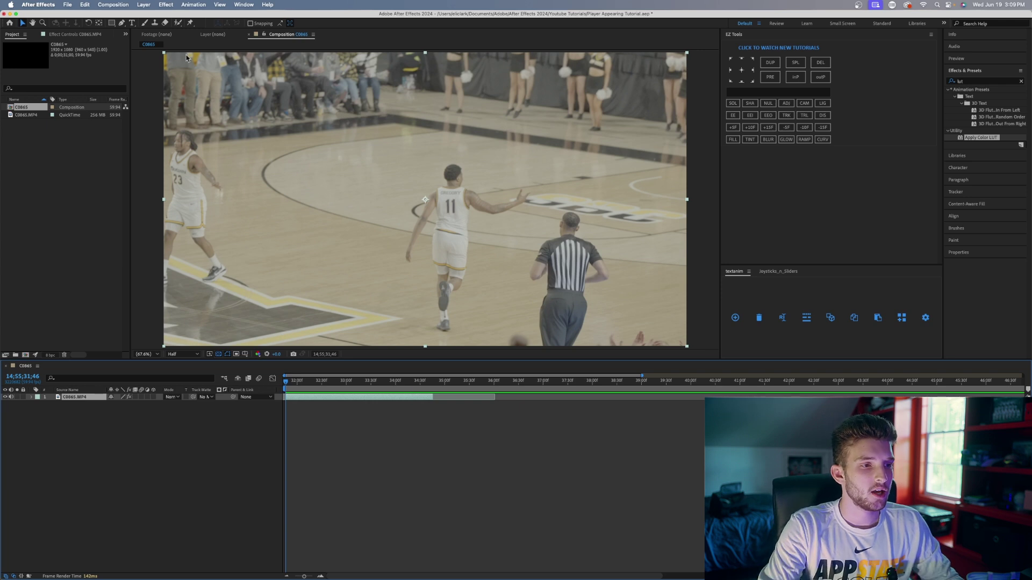
Turn on the colour-grading effect applied to the C0865.MP4 clip.
click(81, 34)
click(10, 51)
click(12, 34)
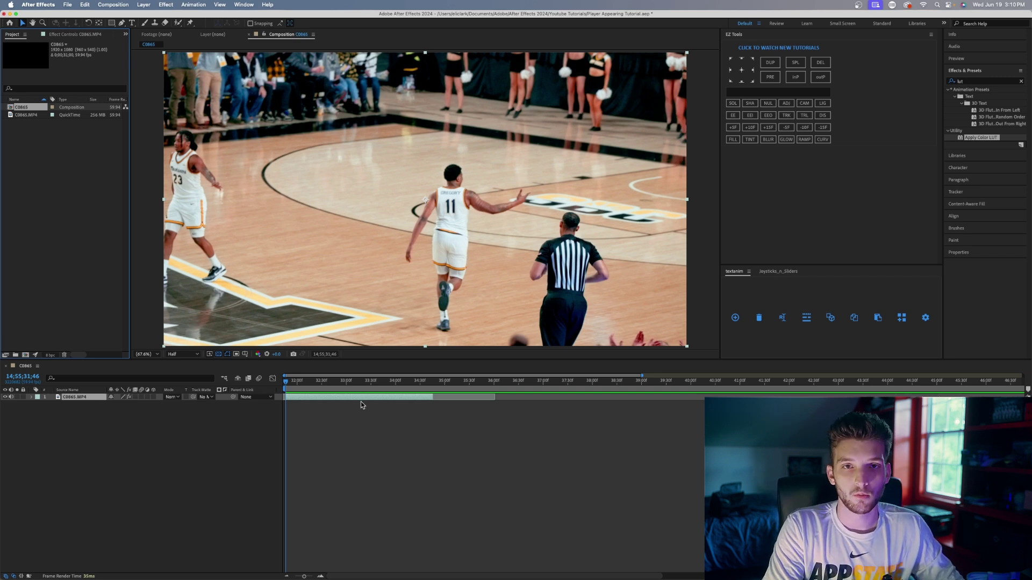
Add a layer marker to the C0865.MP4 clip at 14;55;32;08, where player 11 turns on the court.
key(space)
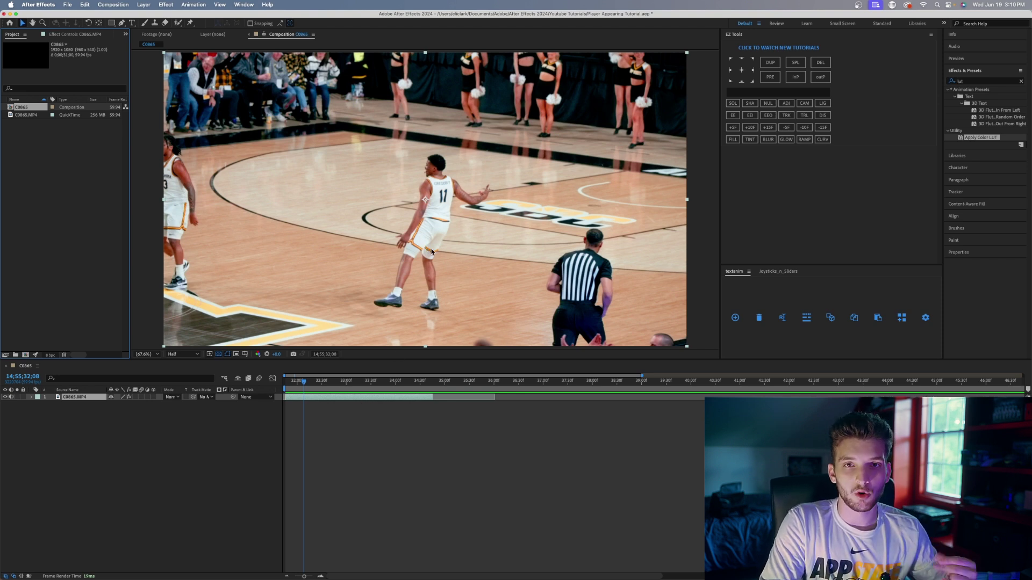
click(146, 5)
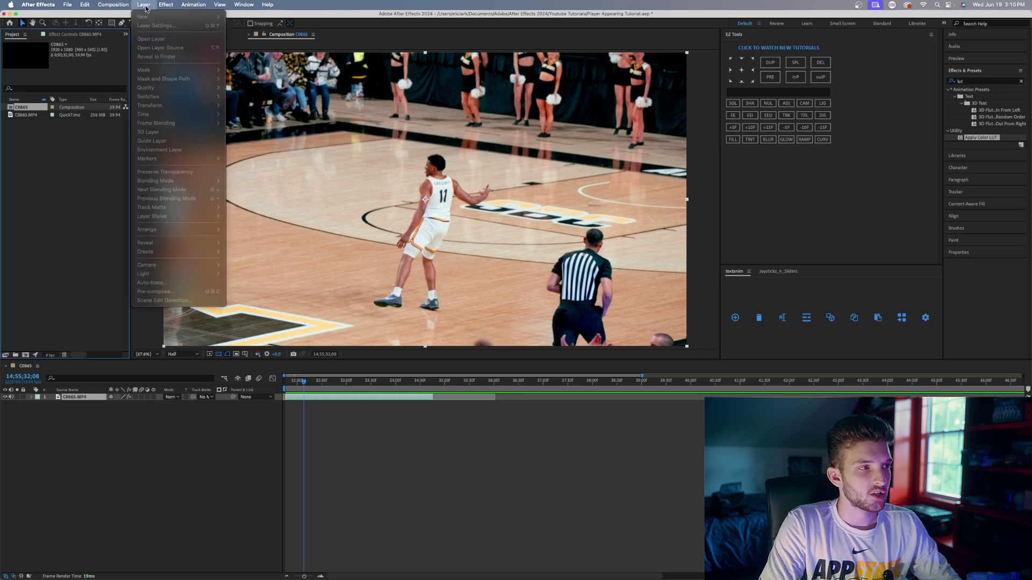
click(314, 399)
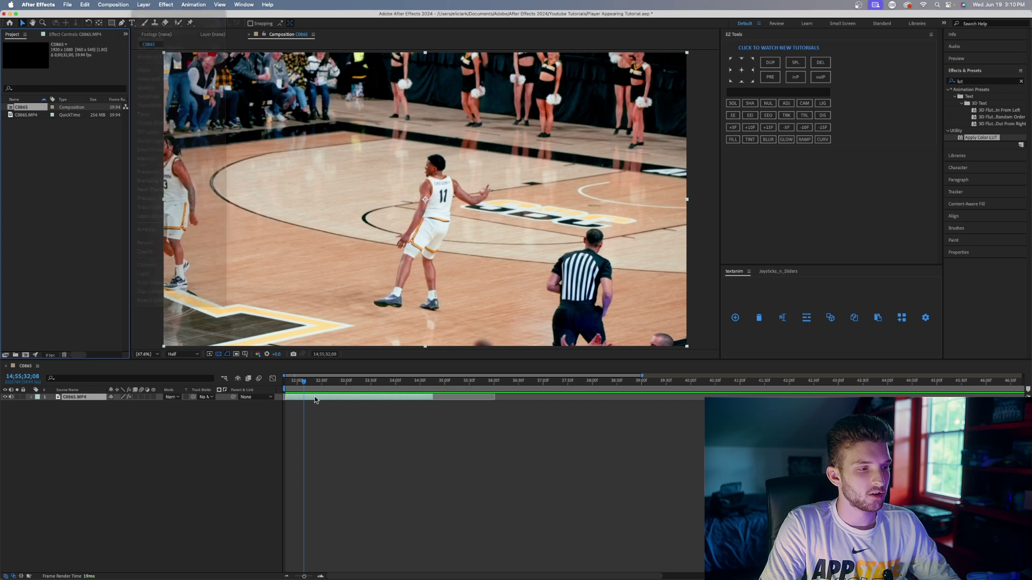
click(143, 5)
mouse_move(178, 158)
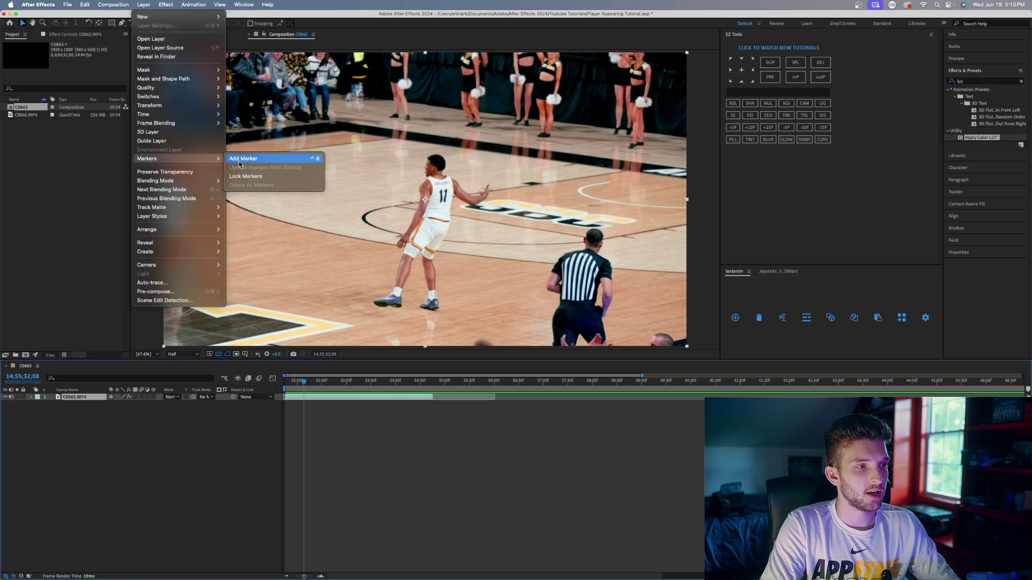
click(239, 159)
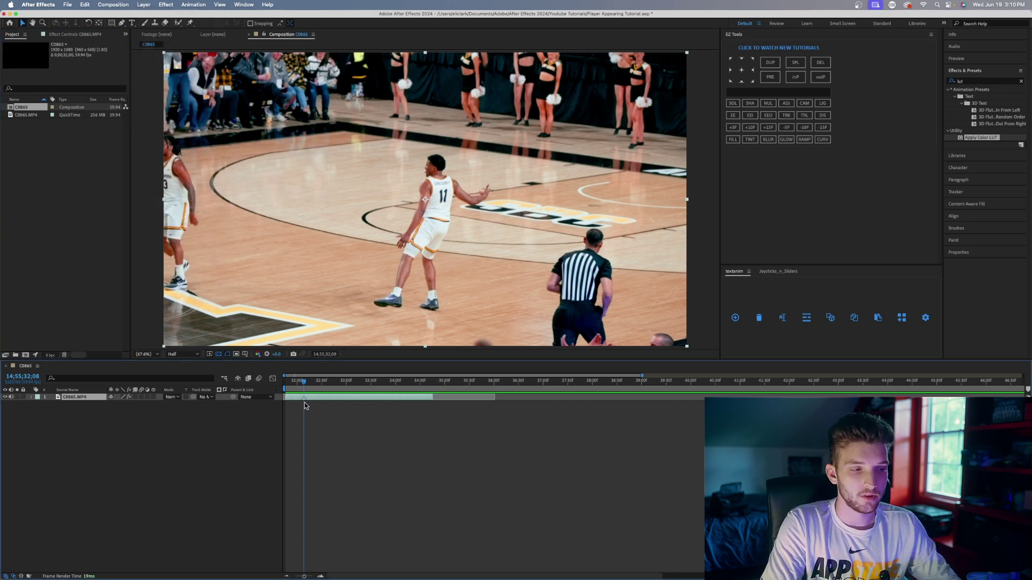
Split the C0865.MP4 layer at the marker, select the part before it, and return to the first frame.
key(super+d)
click(298, 404)
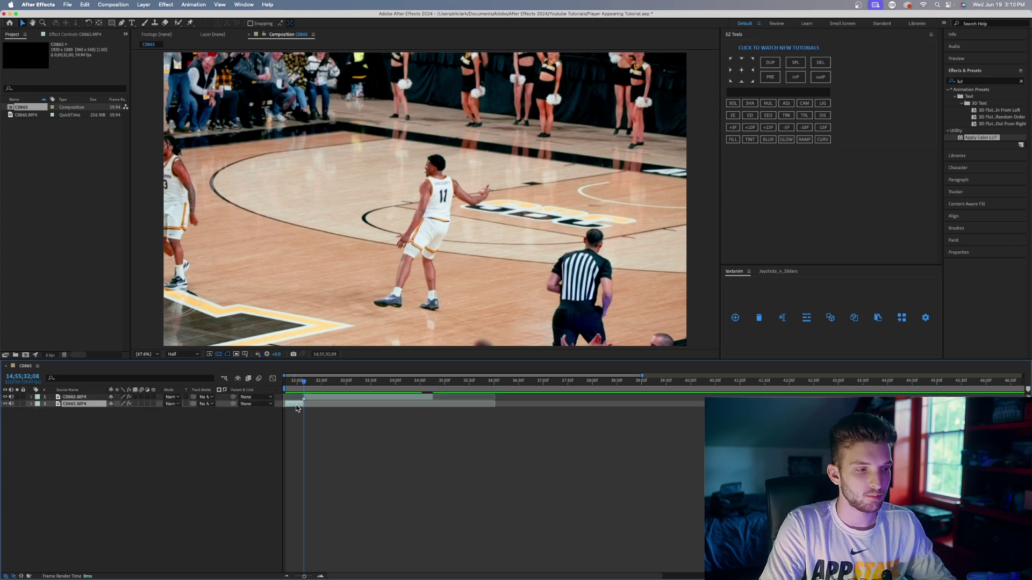
drag(304, 383, 281, 393)
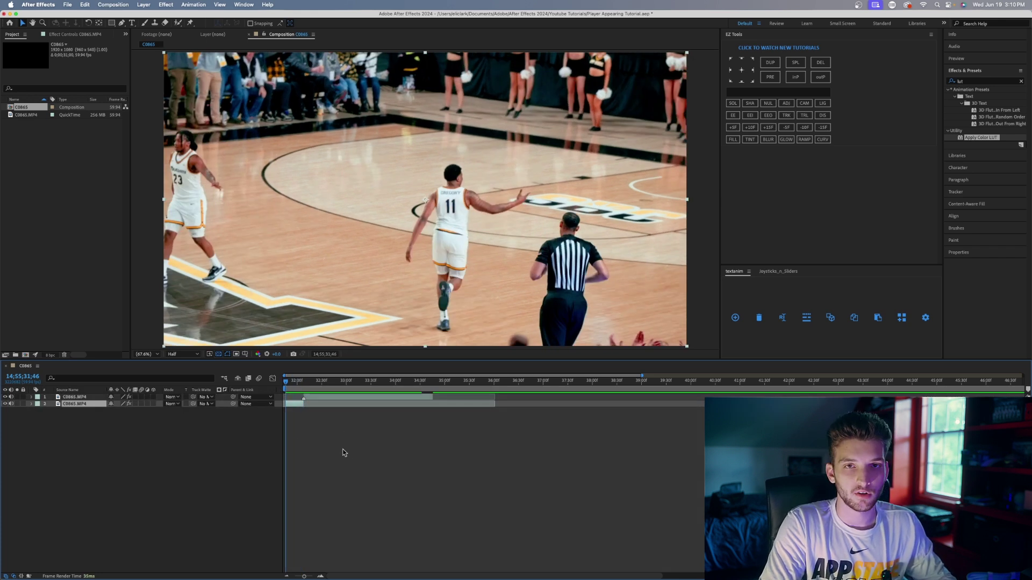
Draw a closed, loose Pen tool mask around player 11, including both arms and feet, on the first clip segment.
click(122, 23)
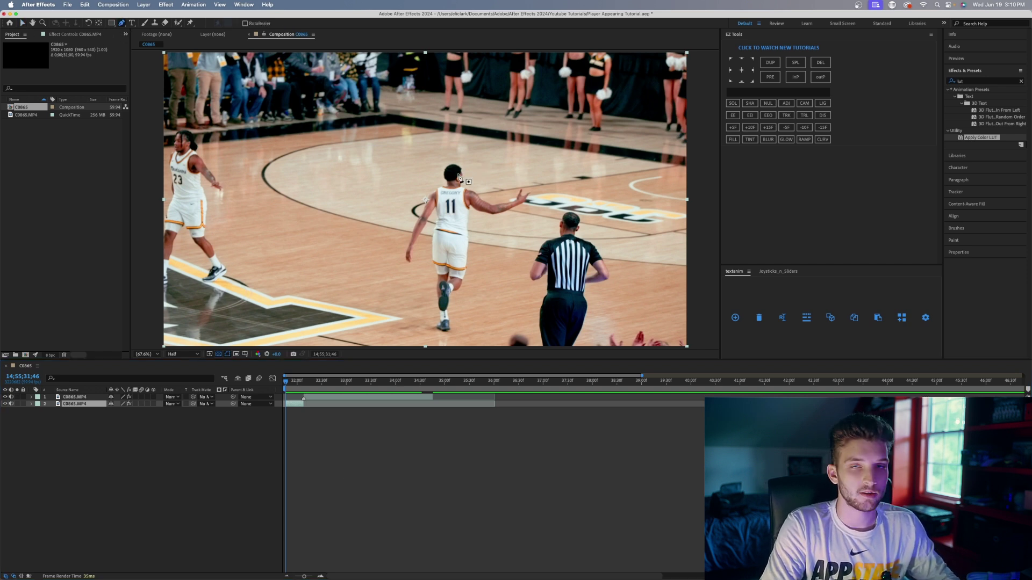
key(period)
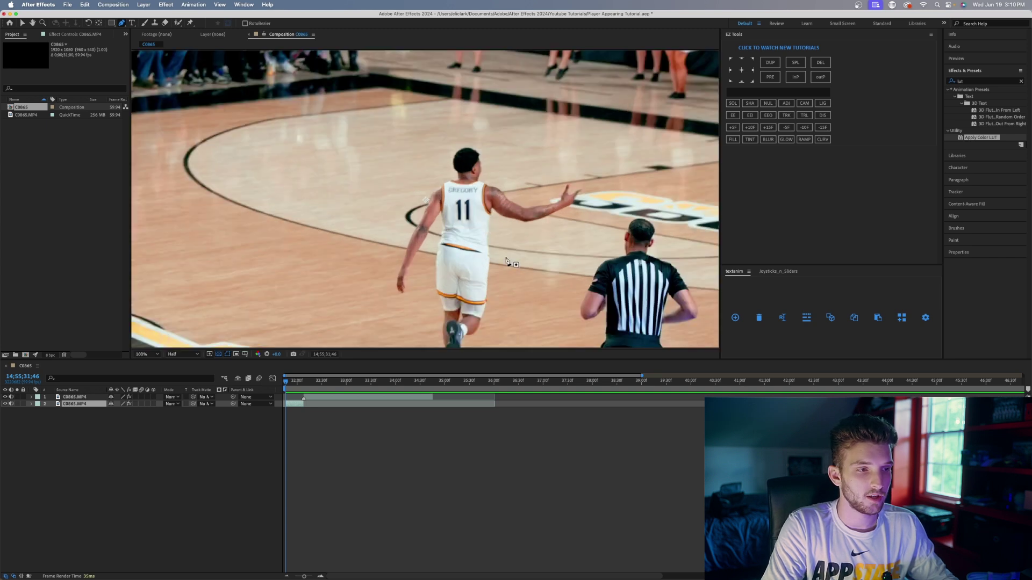
drag(536, 234, 511, 176)
key(g)
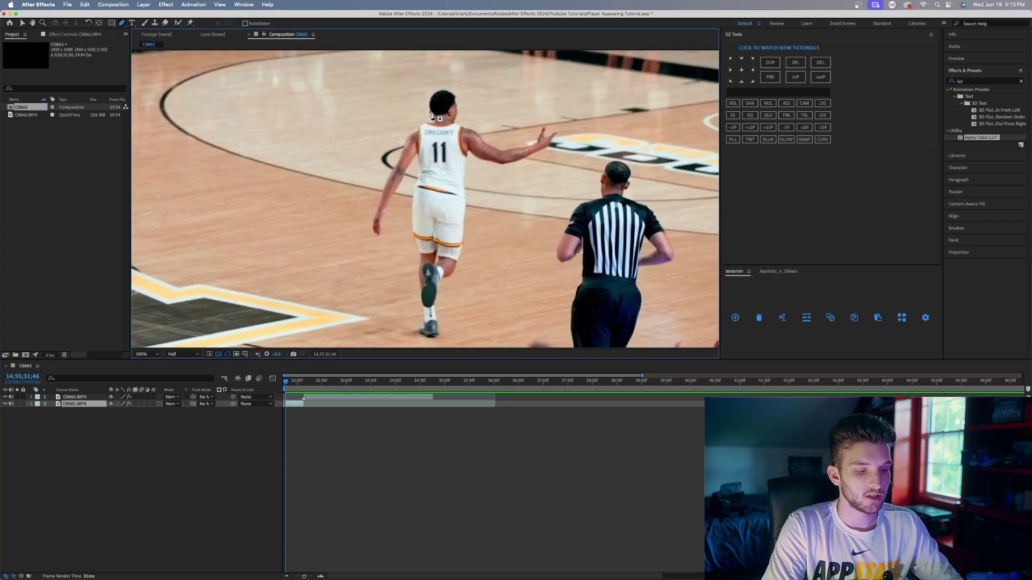
key(space)
drag(483, 173, 482, 168)
key(space)
key(space)
click(426, 72)
click(418, 101)
click(410, 114)
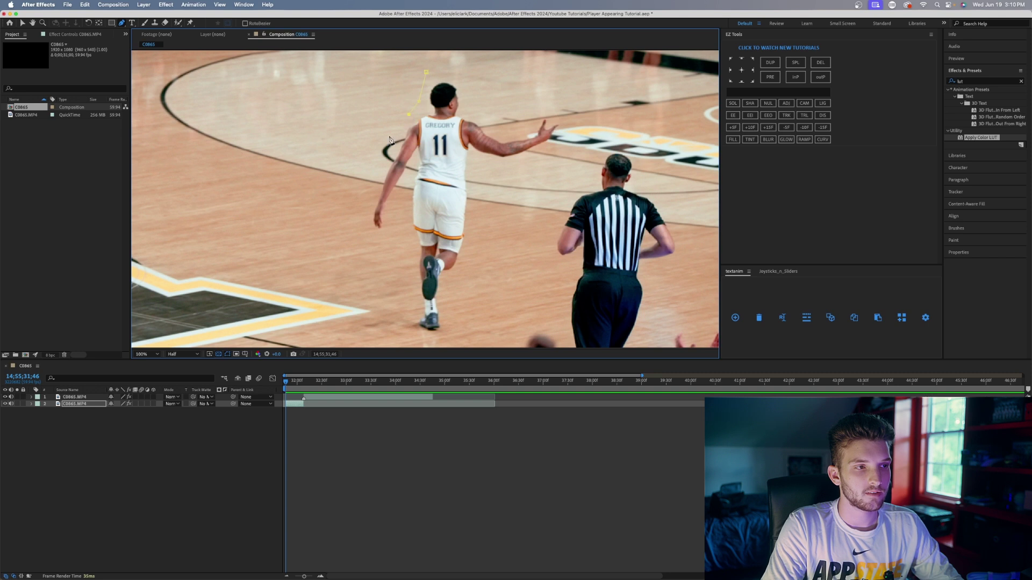
click(375, 166)
click(364, 202)
click(361, 228)
click(370, 242)
click(393, 240)
click(402, 273)
click(405, 302)
click(402, 329)
click(406, 339)
click(427, 343)
click(448, 342)
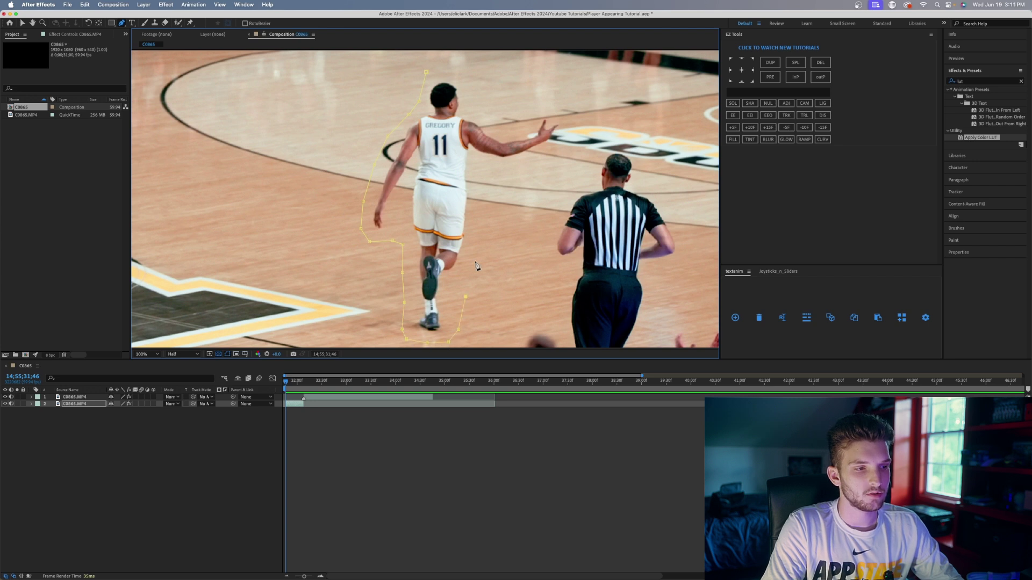
click(482, 188)
click(496, 172)
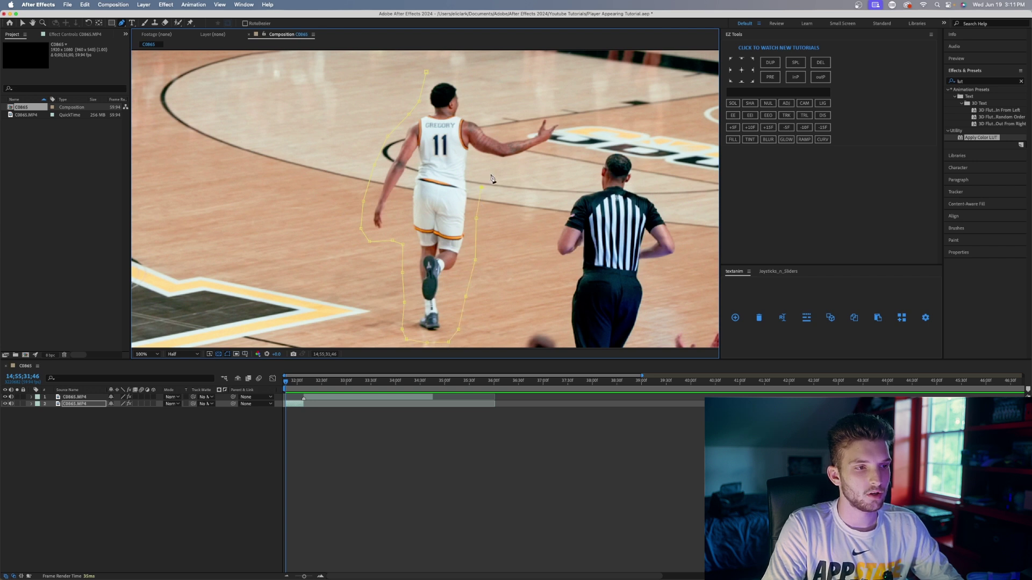
click(541, 168)
click(568, 141)
click(568, 112)
click(530, 109)
click(487, 113)
click(475, 92)
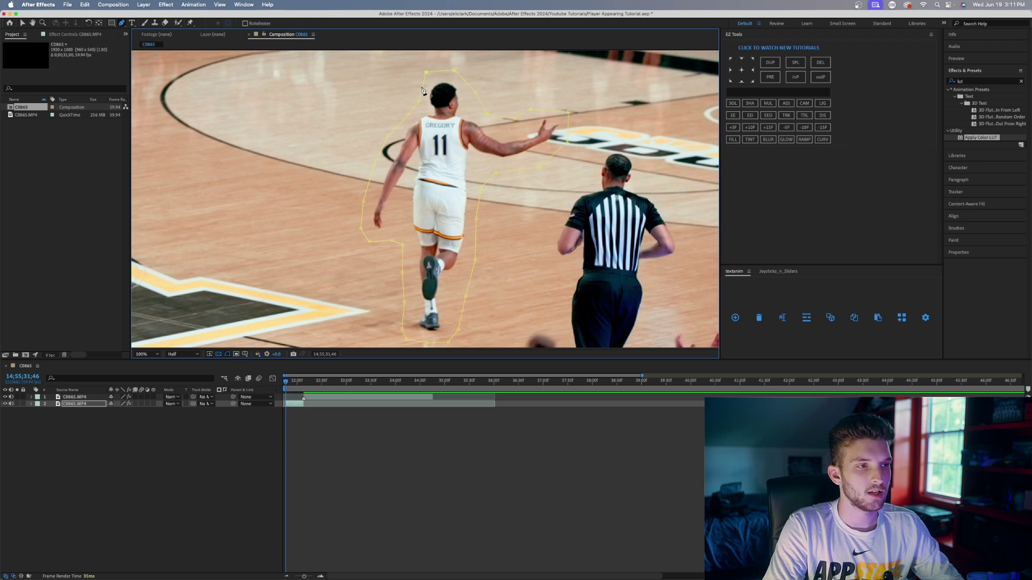
click(426, 72)
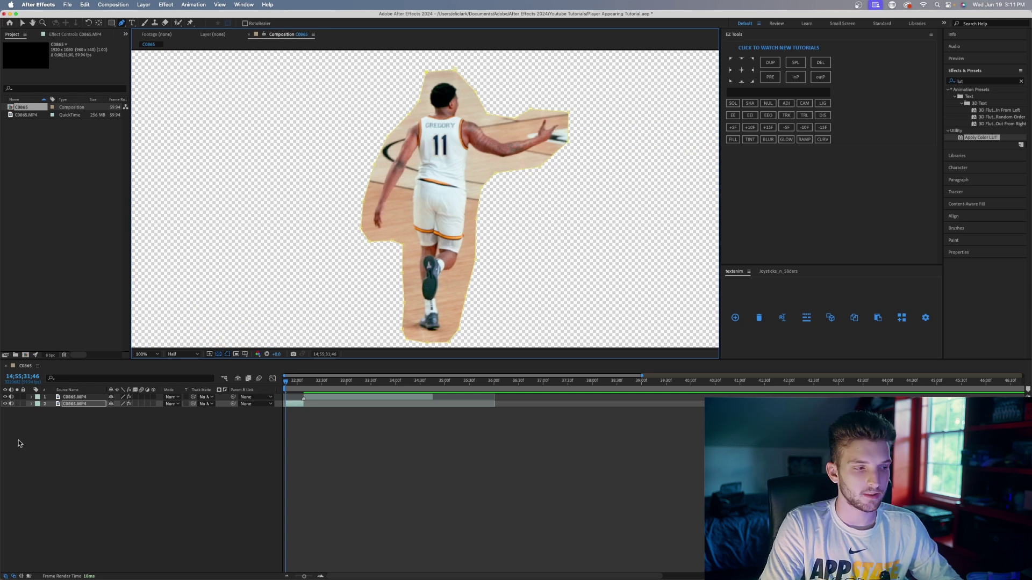
Set the mode of Mask 1 on the first clip segment to None.
click(31, 404)
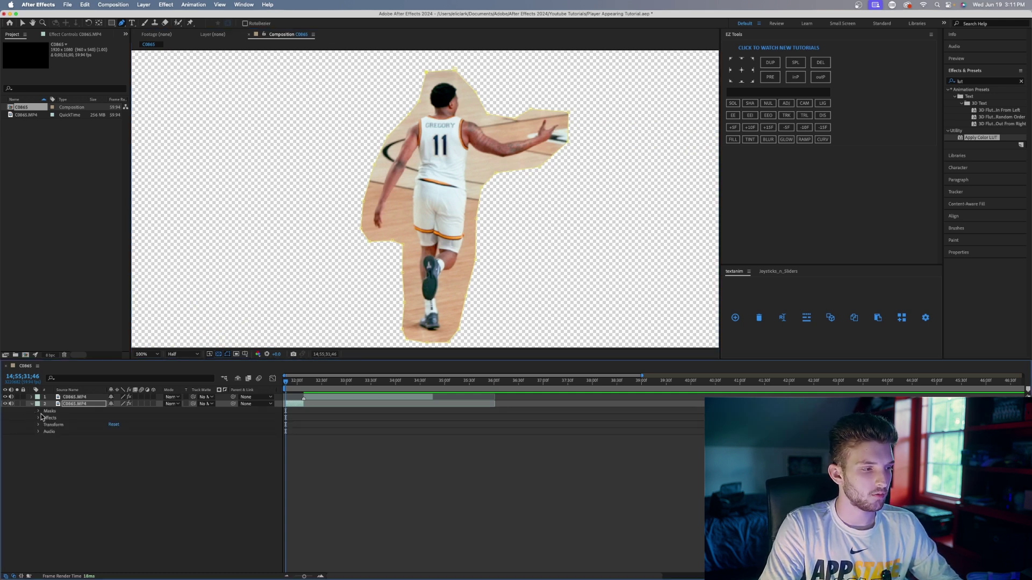
click(38, 412)
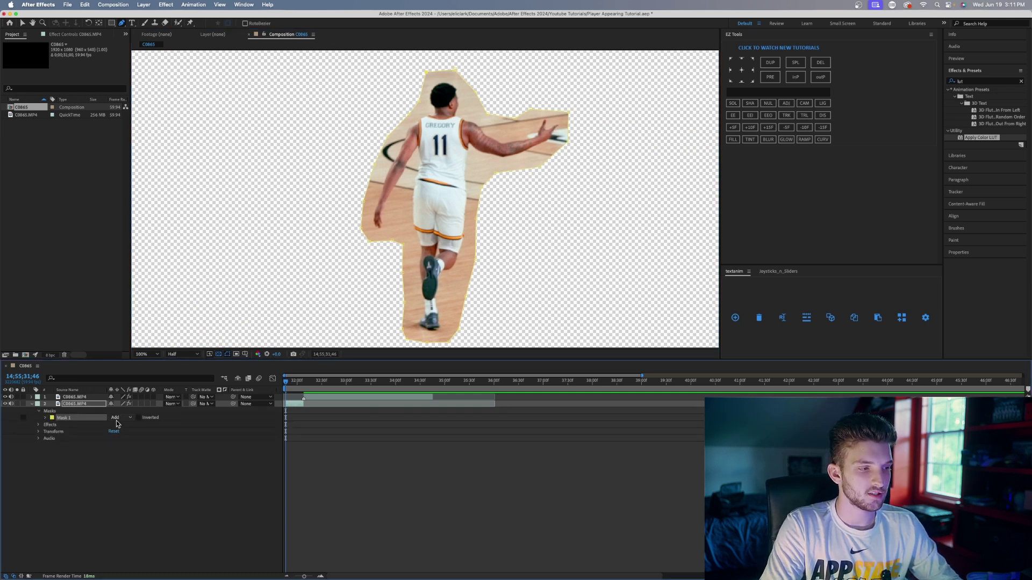
click(119, 418)
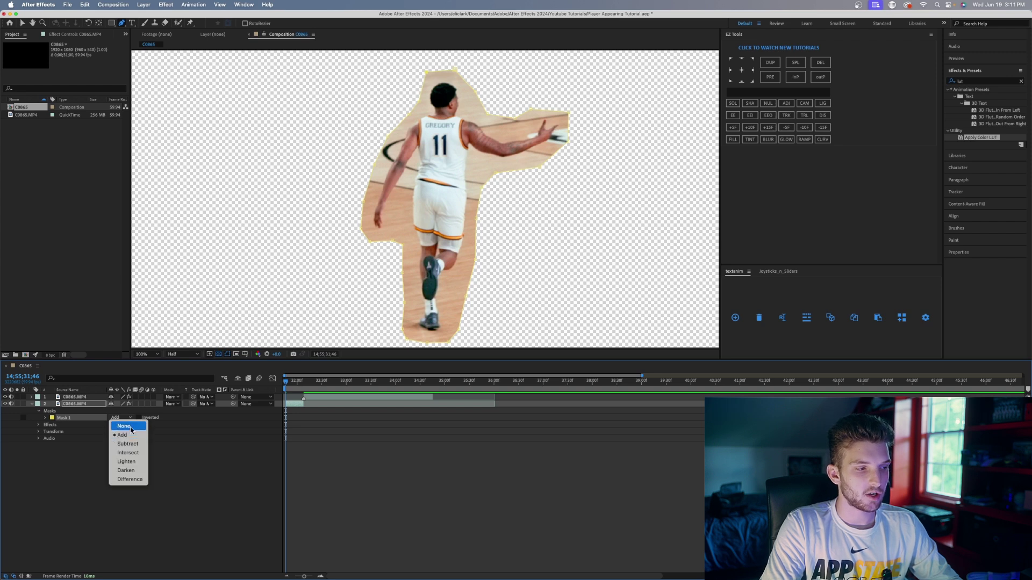
click(128, 423)
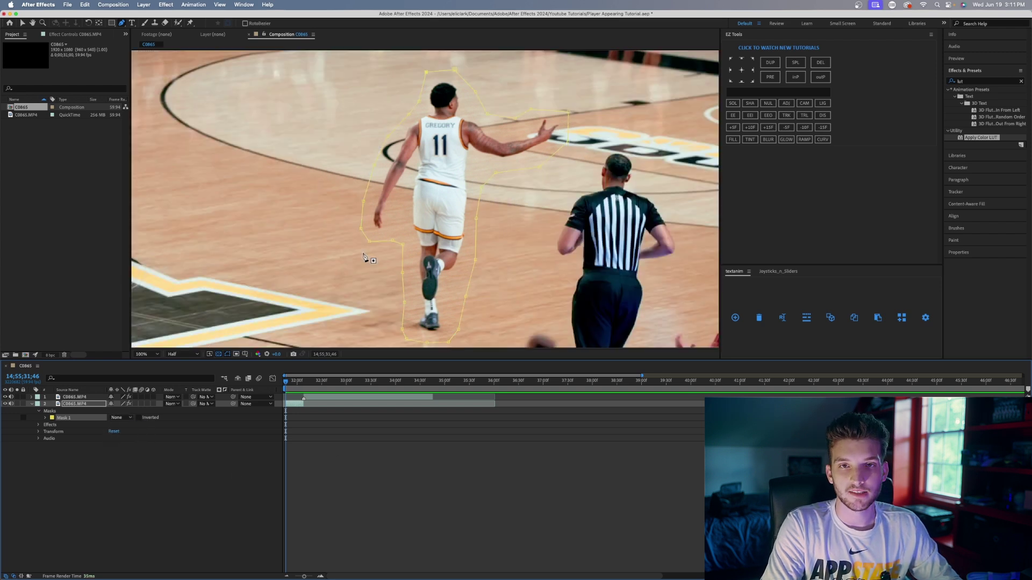
Change the outline colour of Mask 1 to red, FF0000.
click(52, 418)
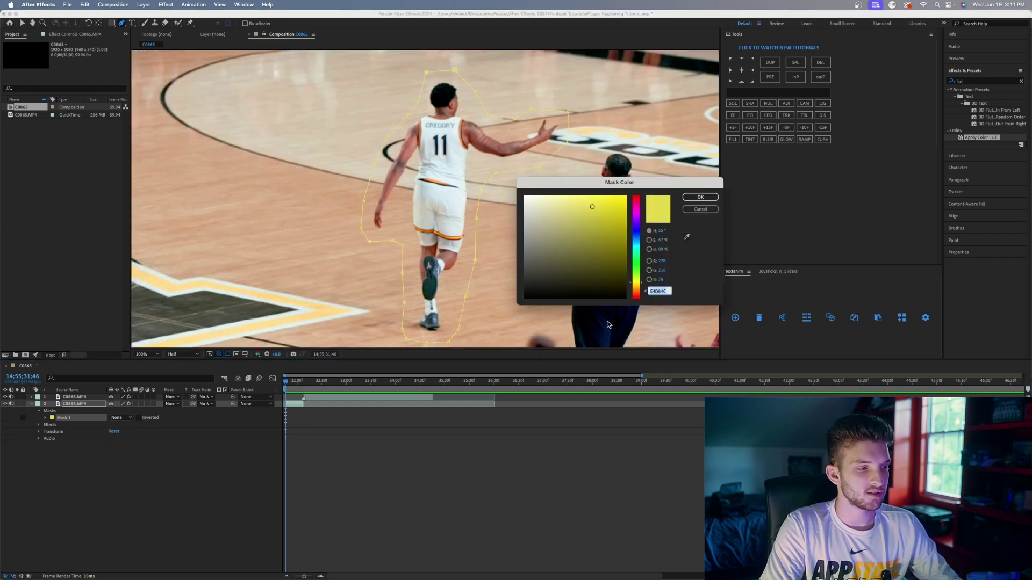
drag(630, 289, 633, 195)
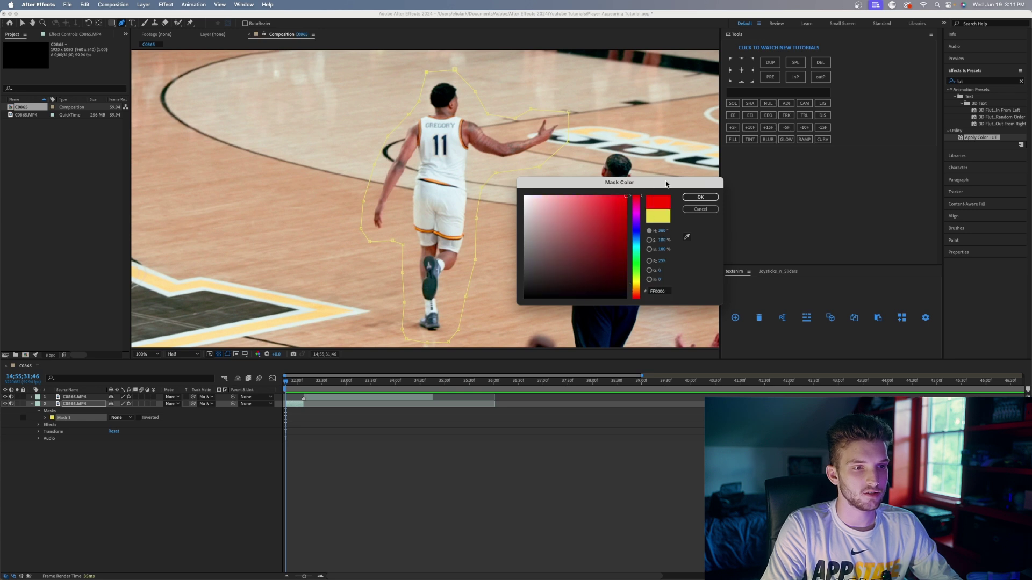
click(693, 199)
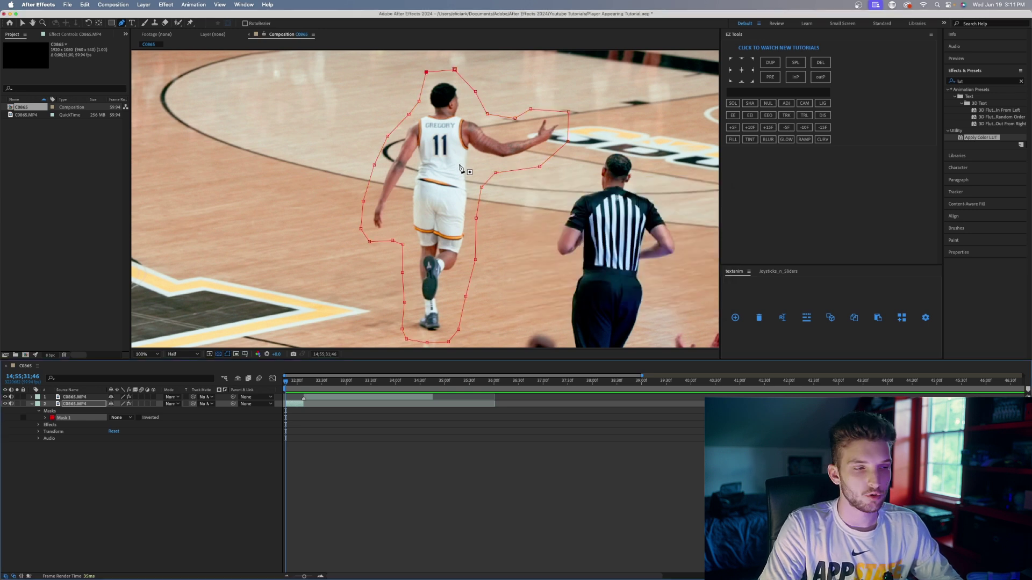
Track Mask 1 forward three frames with the Tracker, one frame at a time.
key(comma)
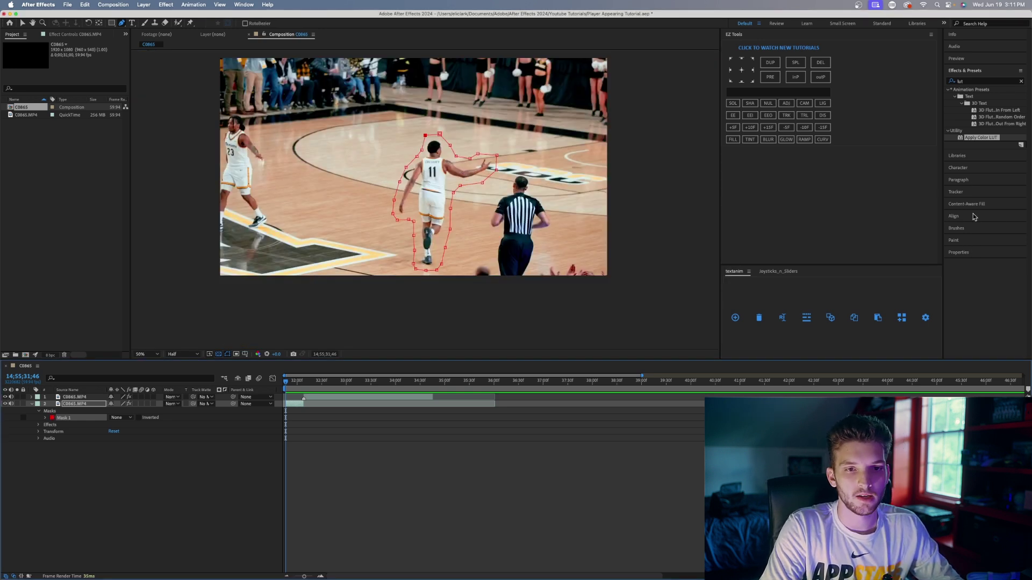
click(969, 192)
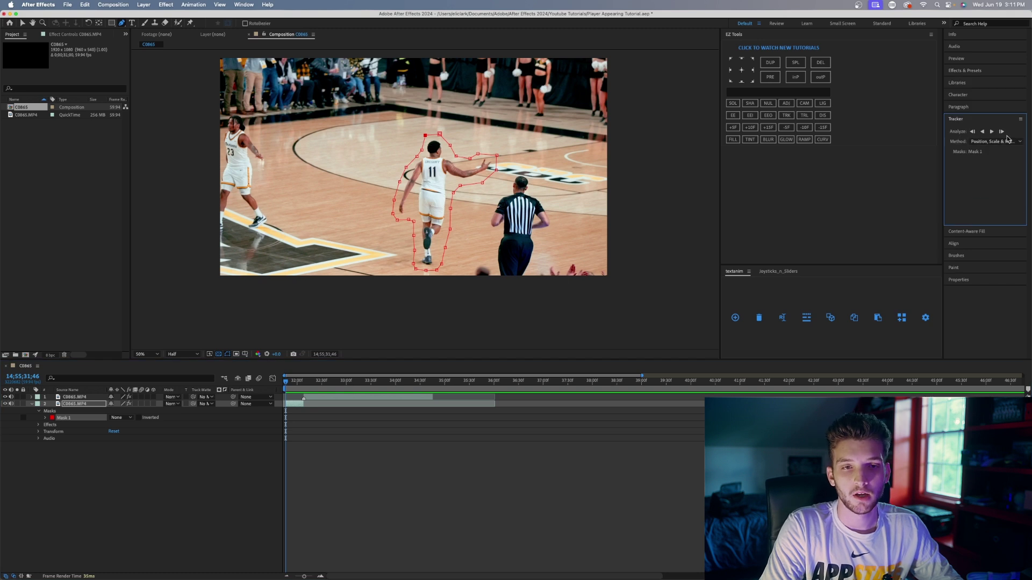
click(245, 5)
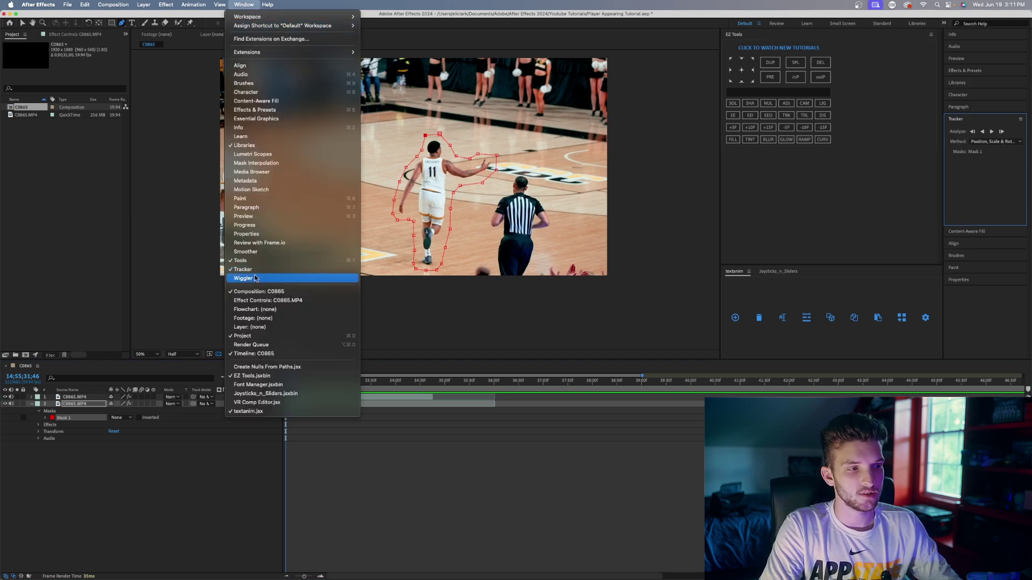
click(990, 125)
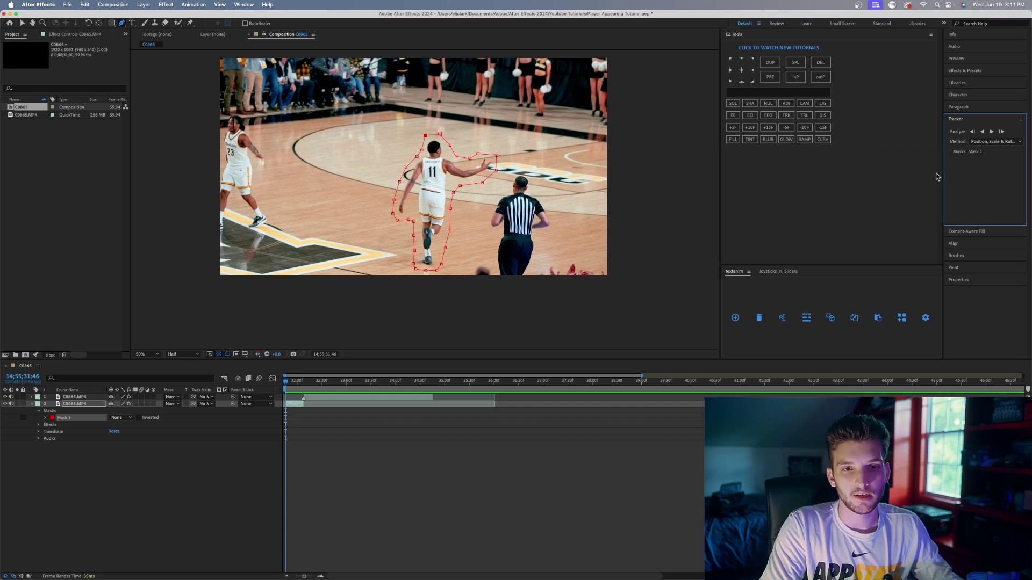
click(1001, 131)
key(period)
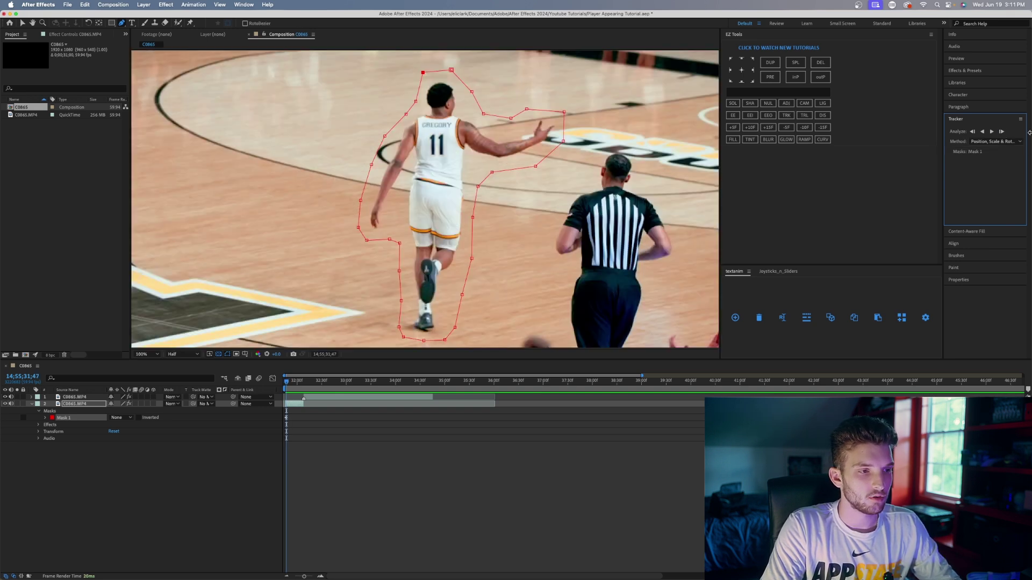
click(1001, 133)
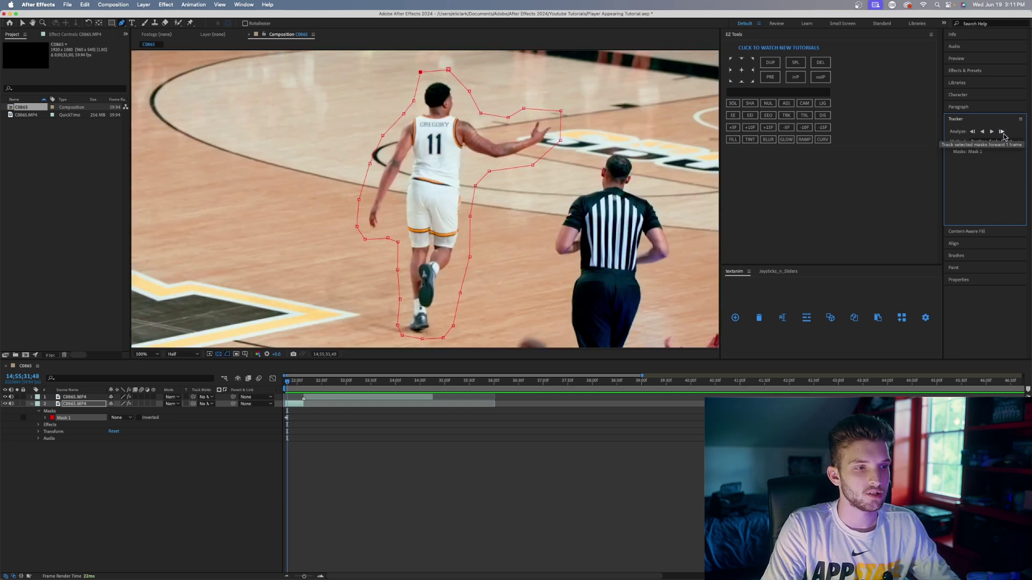
click(1002, 132)
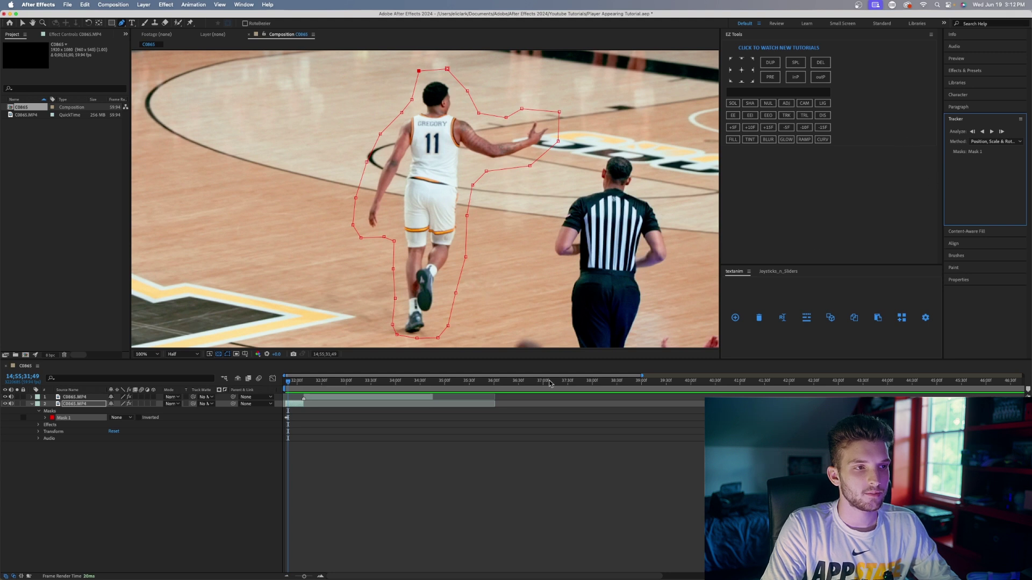
Pull the mask points below the player's feet slightly downward and track Mask 1 forward two frames.
click(418, 340)
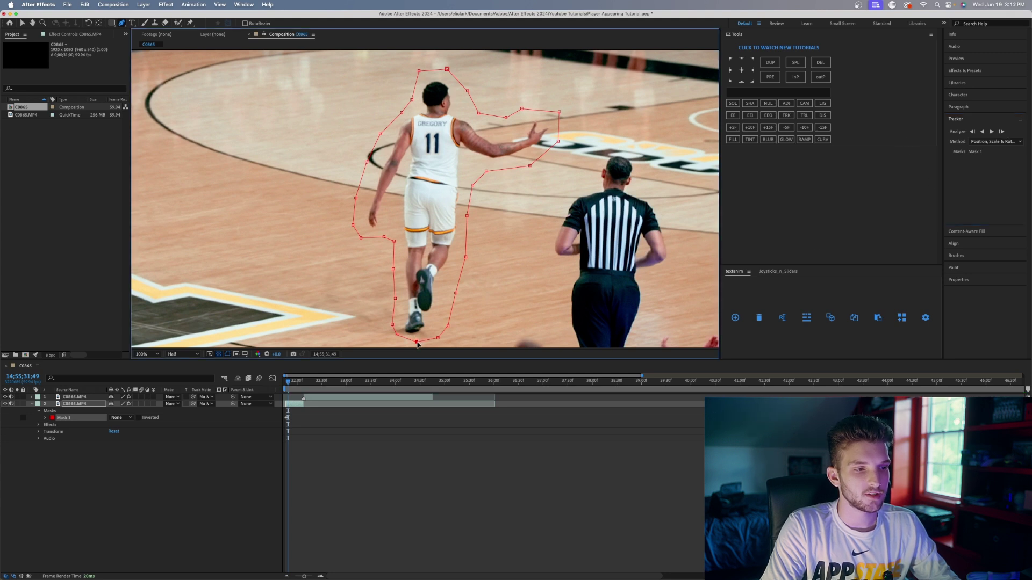
drag(396, 334, 394, 339)
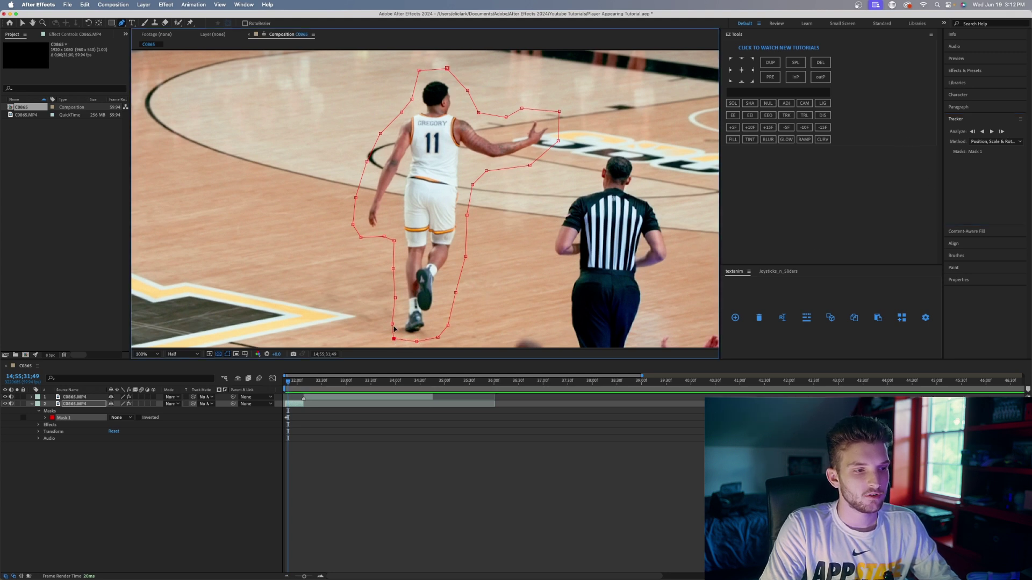
click(1002, 132)
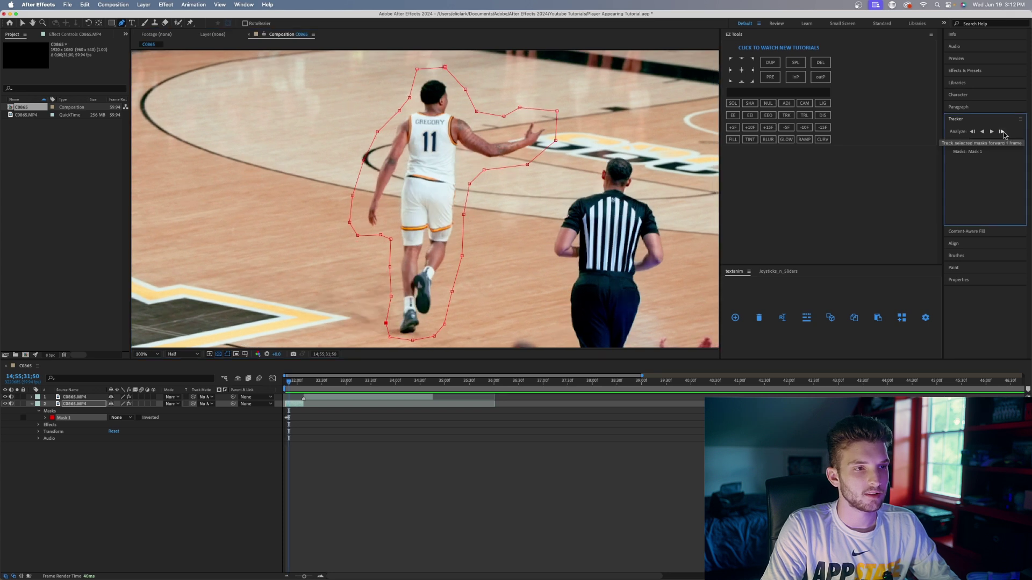
click(1003, 132)
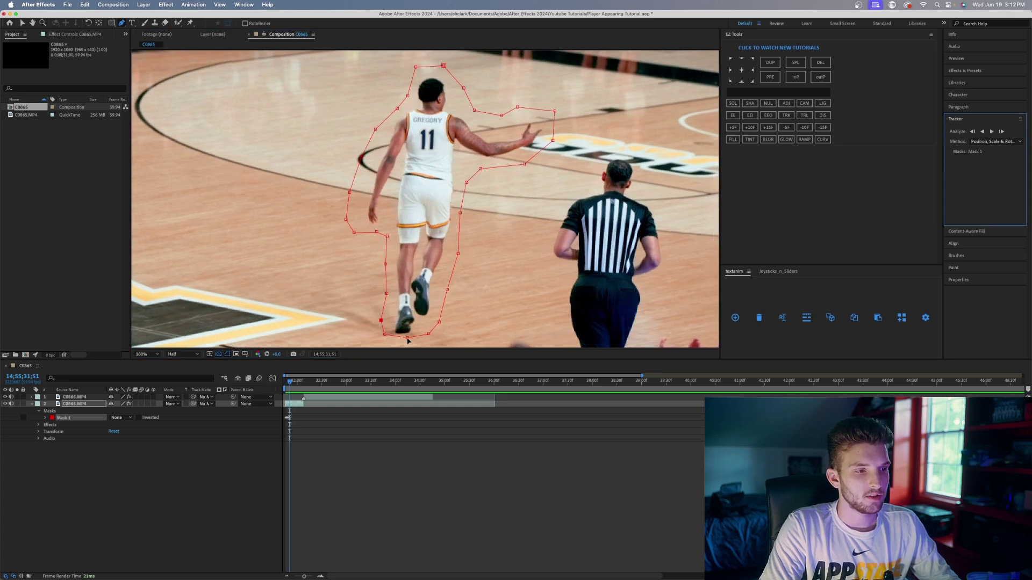
Track Mask 1 forward one more frame and refit its lower points loosely around both of the player's shoes.
drag(385, 329, 381, 337)
click(1001, 131)
drag(408, 333, 408, 338)
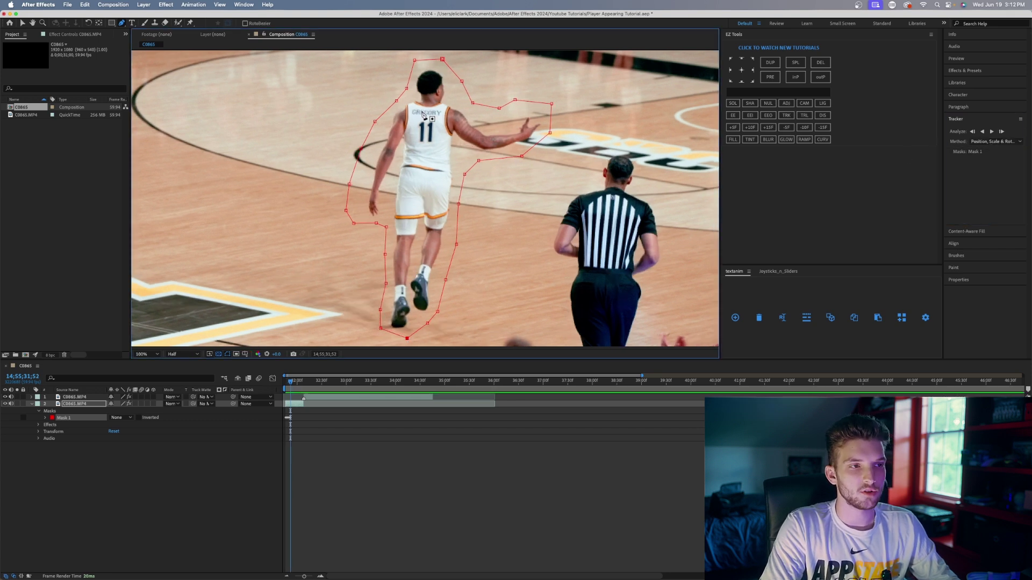
drag(382, 310, 383, 289)
drag(382, 330, 380, 336)
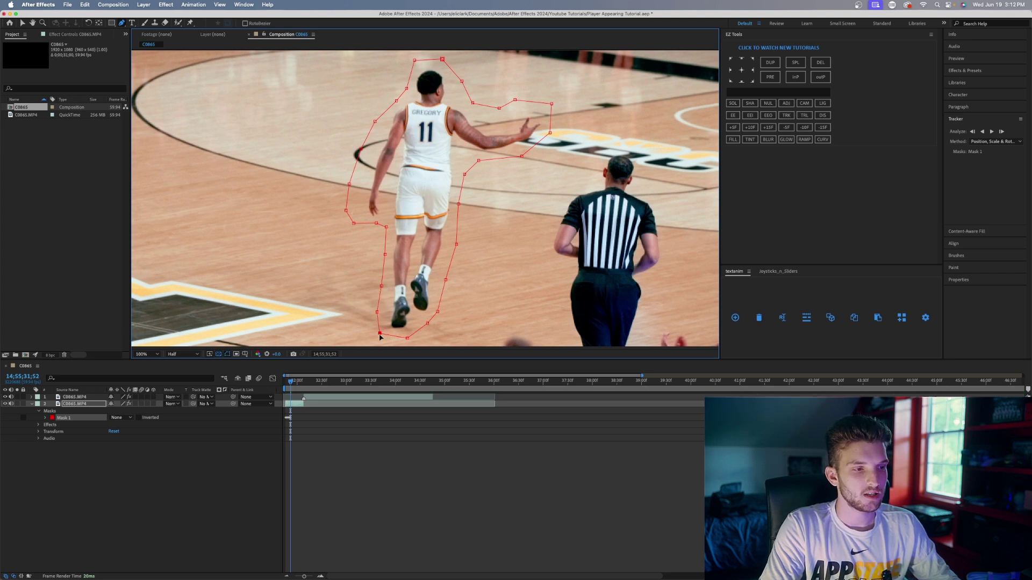
drag(438, 313, 430, 327)
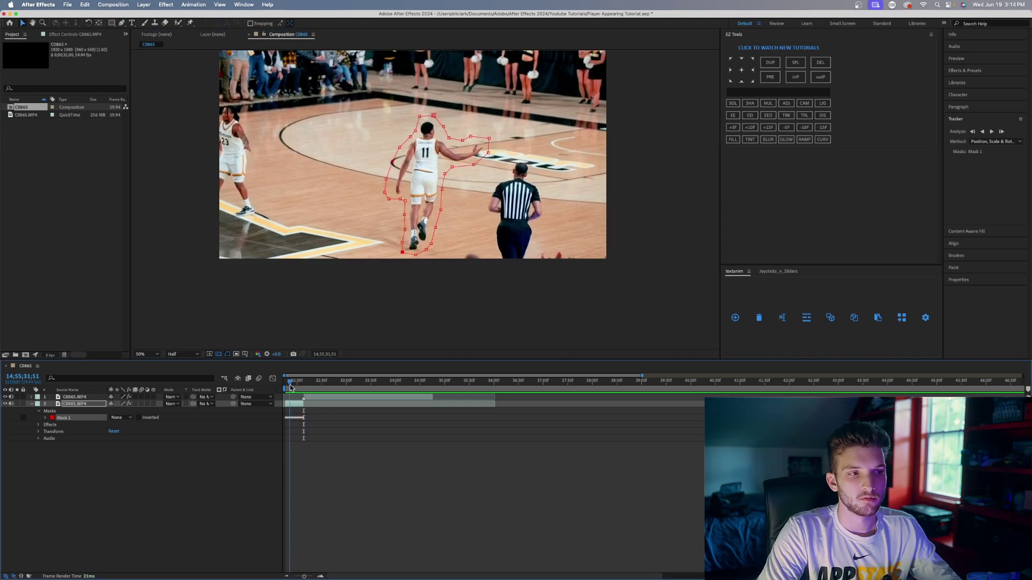
Set the mode of Mask 1 to Subtract so player 11 is cut out of the first clip segment.
drag(286, 387, 299, 391)
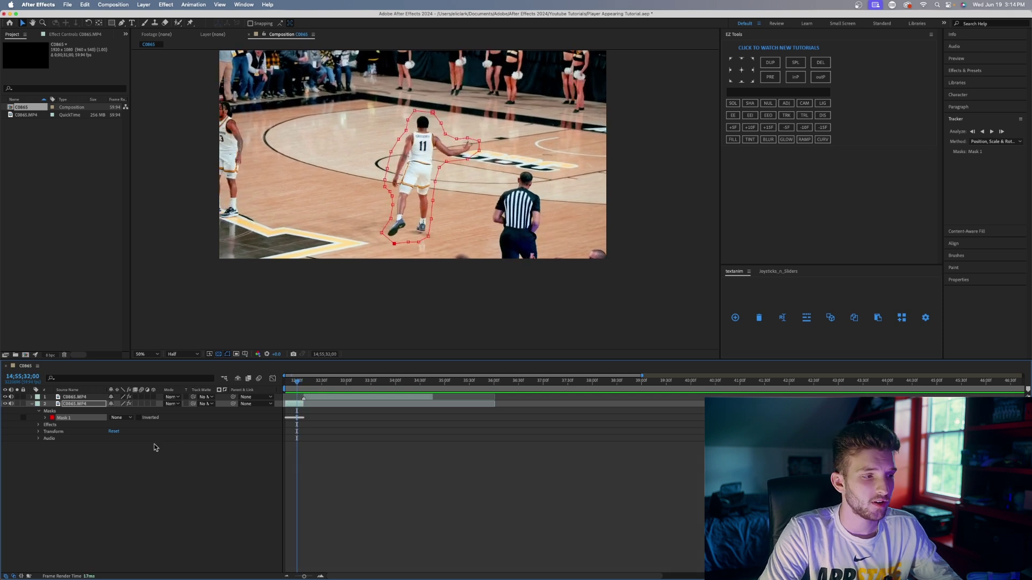
click(121, 418)
click(127, 440)
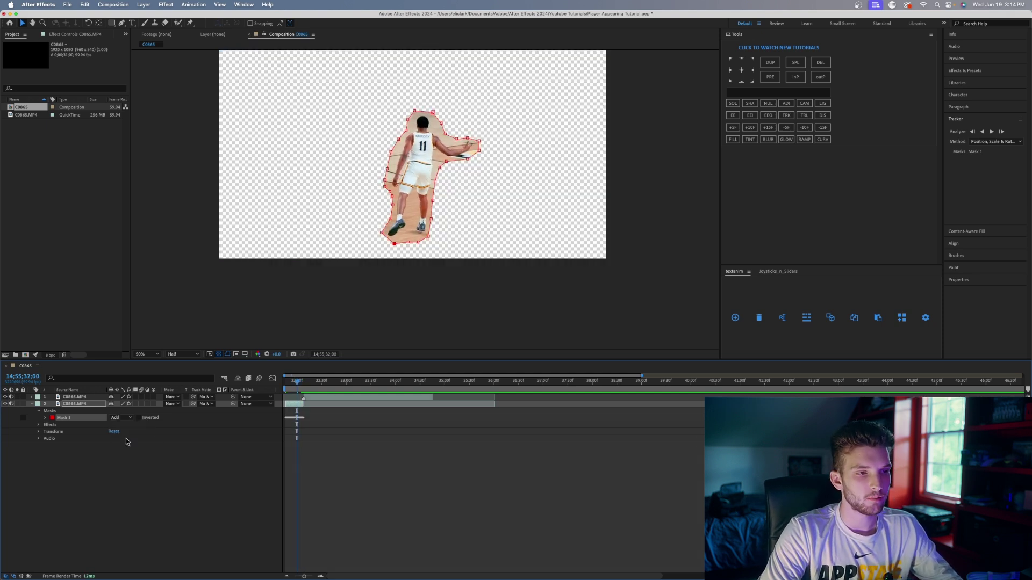
click(118, 417)
click(128, 444)
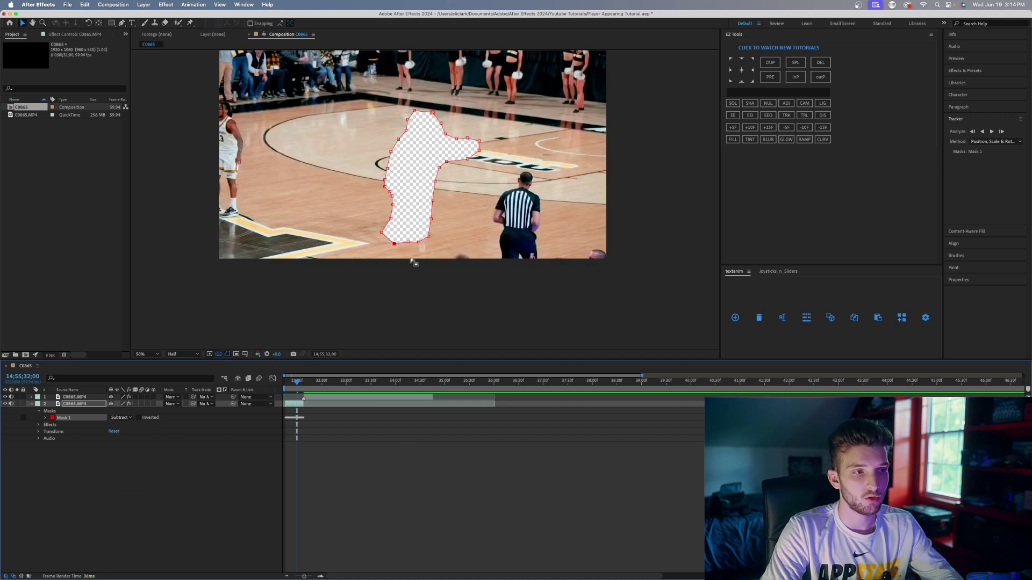
Set the Mask Feather of Mask 1 to 15 pixels.
click(45, 418)
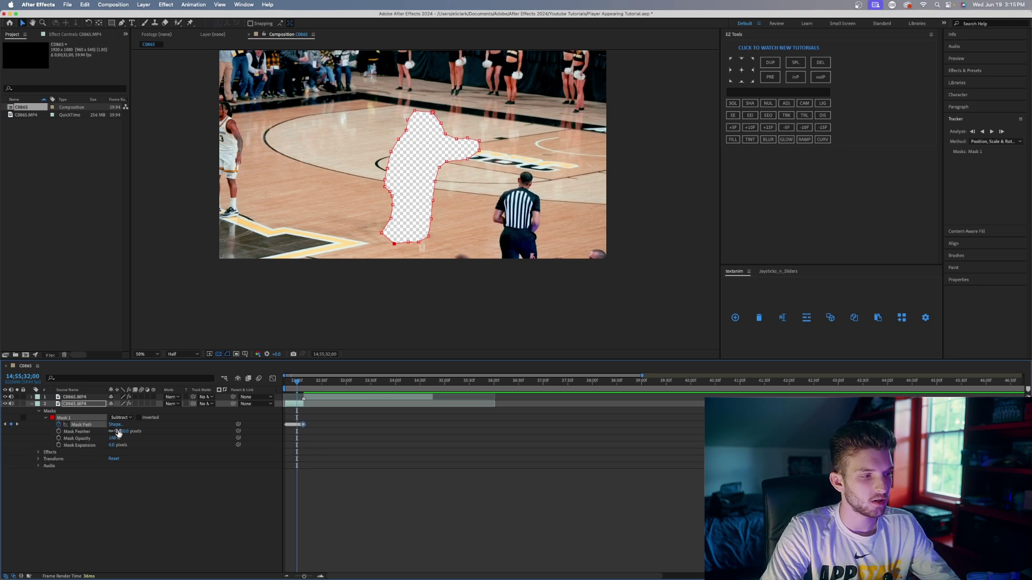
drag(118, 431, 123, 431)
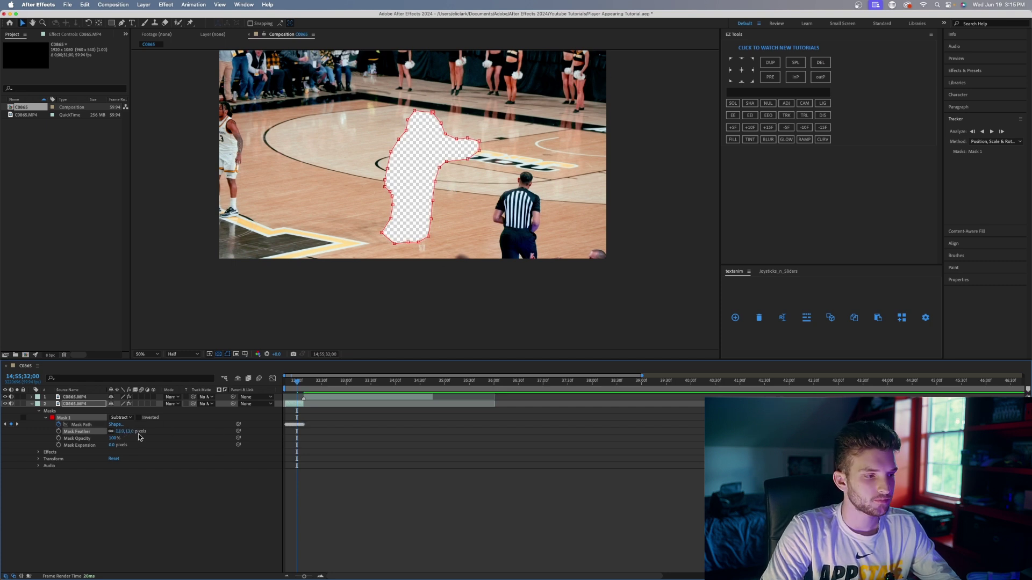
drag(118, 432, 124, 439)
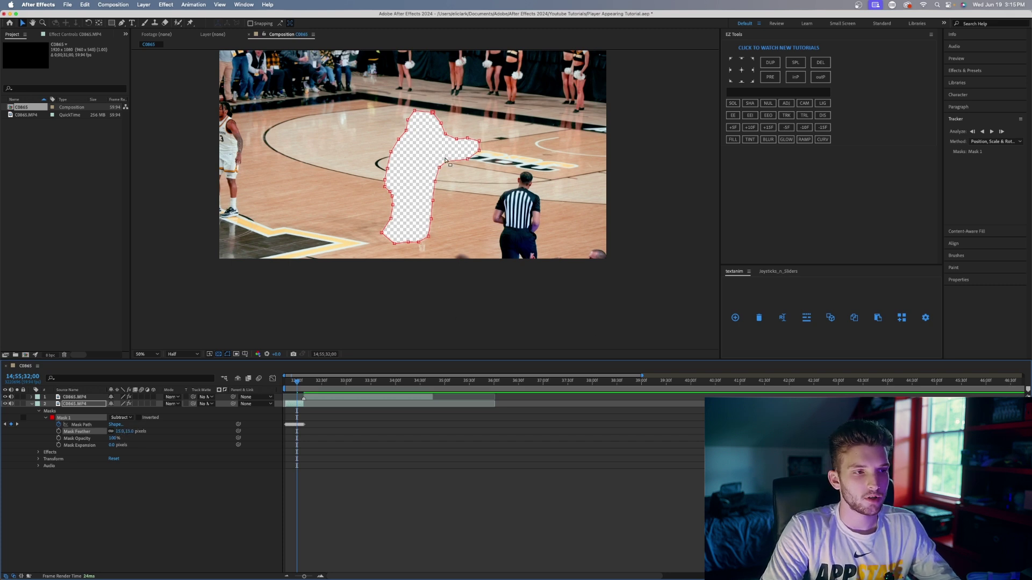
key(period)
key(comma)
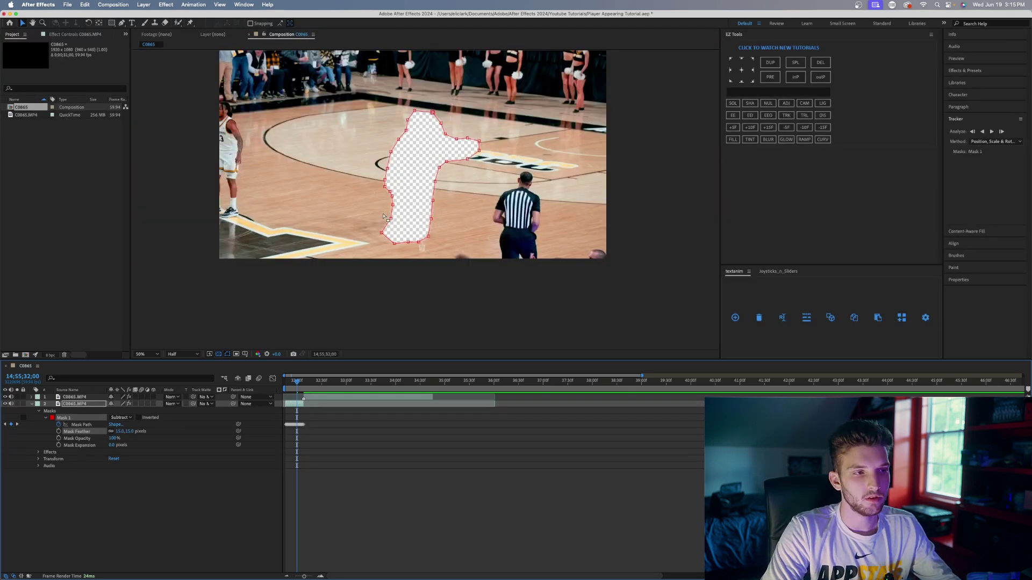
Create a Content-Aware Fill reference frame at the start of the first clip segment, opening it in Photoshop.
drag(295, 391, 285, 390)
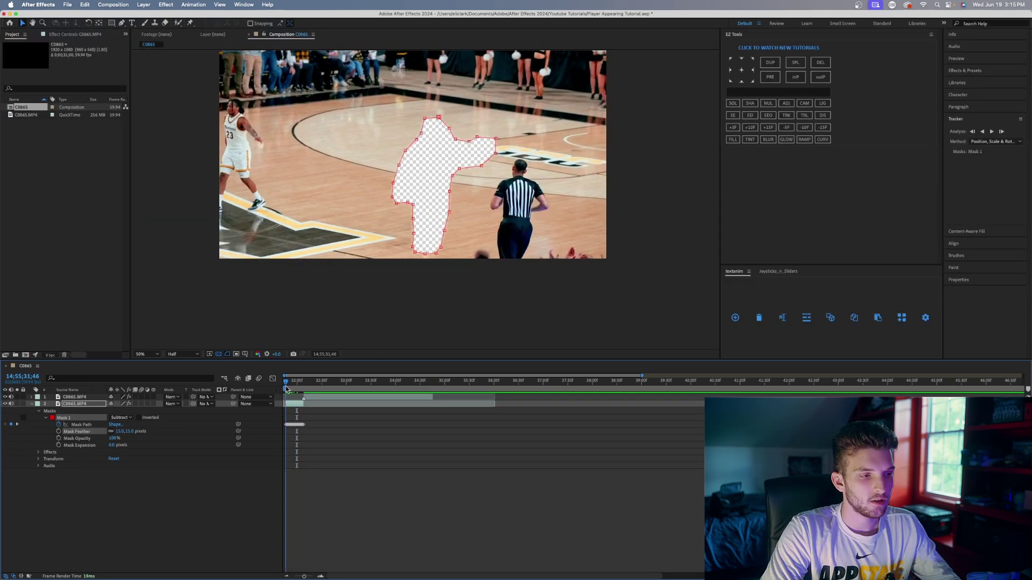
click(988, 231)
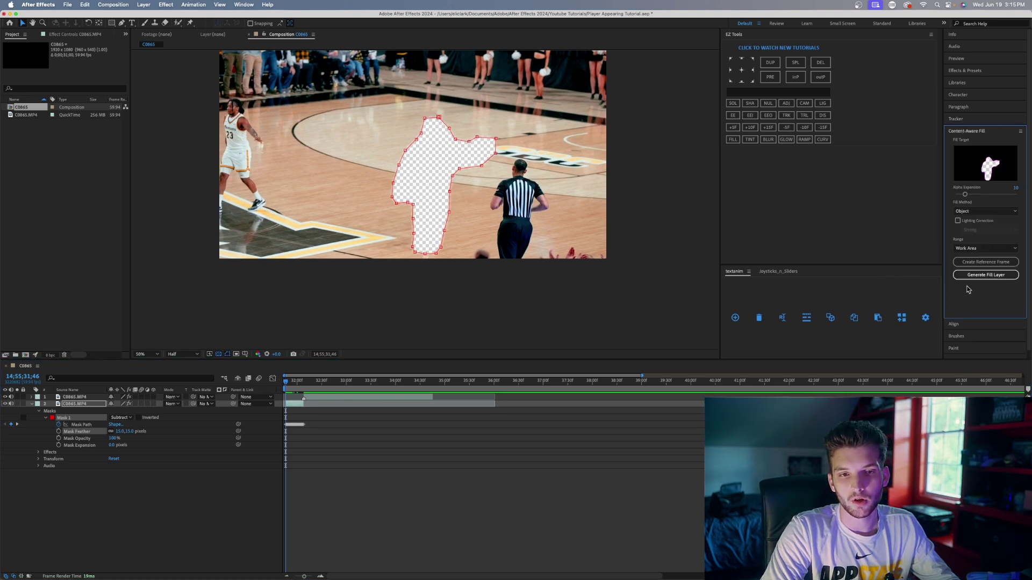
click(244, 4)
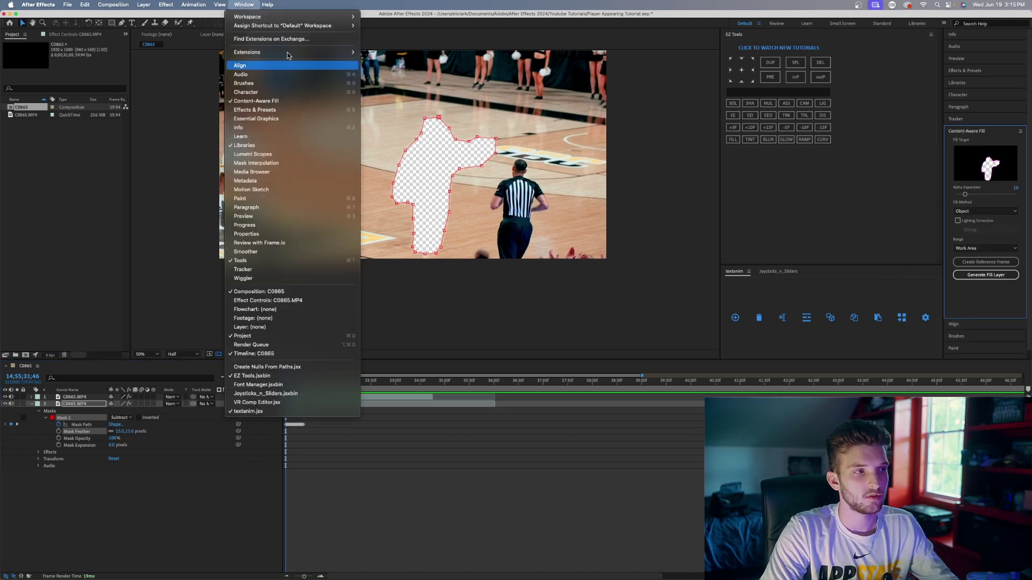
mouse_move(268, 4)
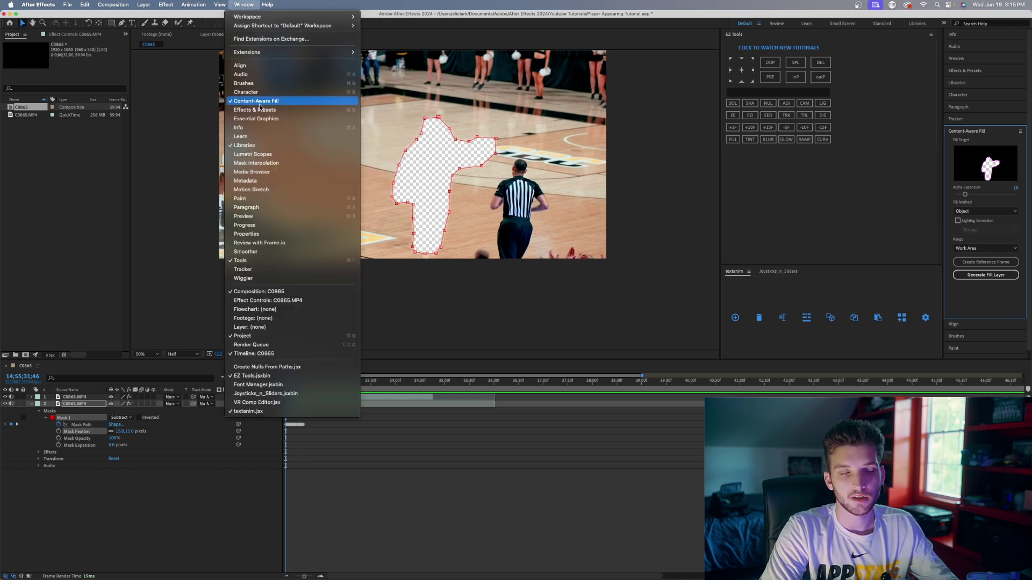
click(993, 138)
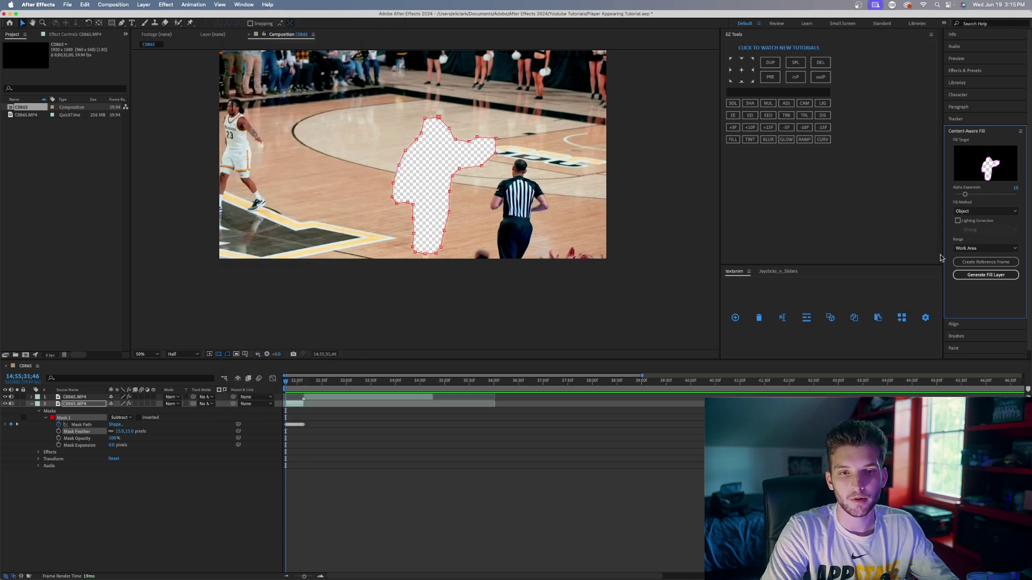
click(977, 264)
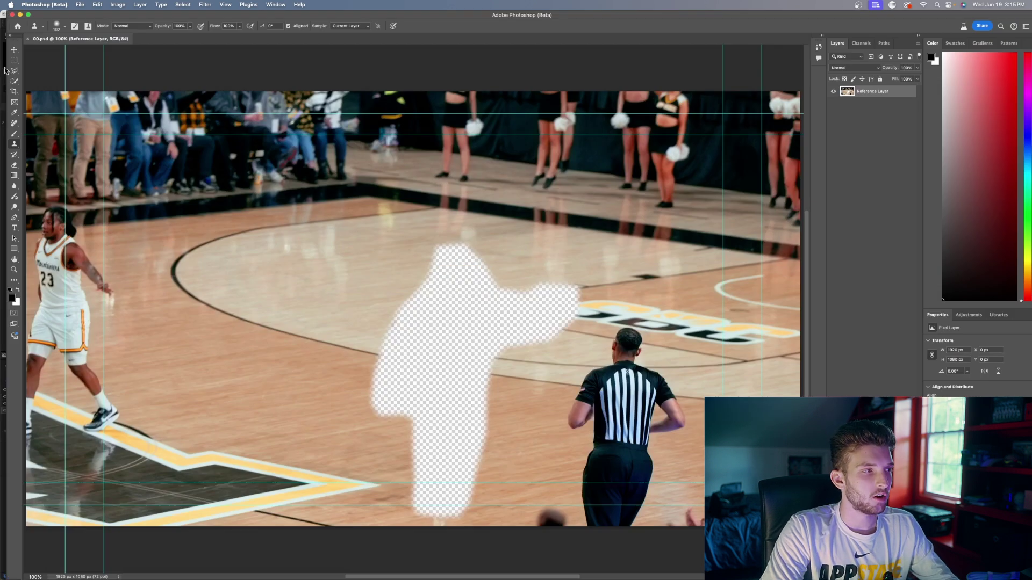
Draw a closed Polygonal Lasso selection around the transparent player cut-out, leaving a small margin outside its feathered edge.
click(14, 71)
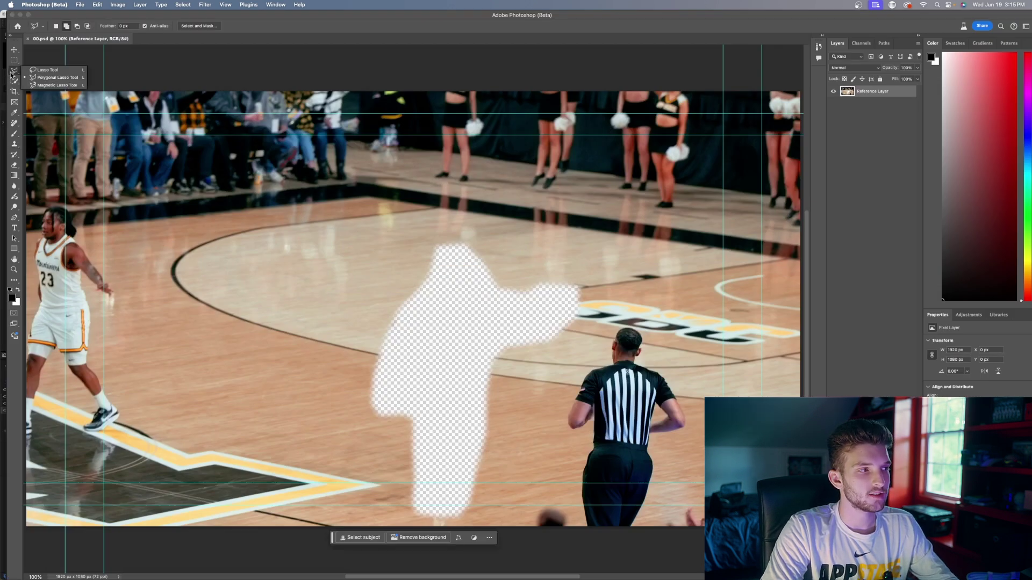
click(54, 77)
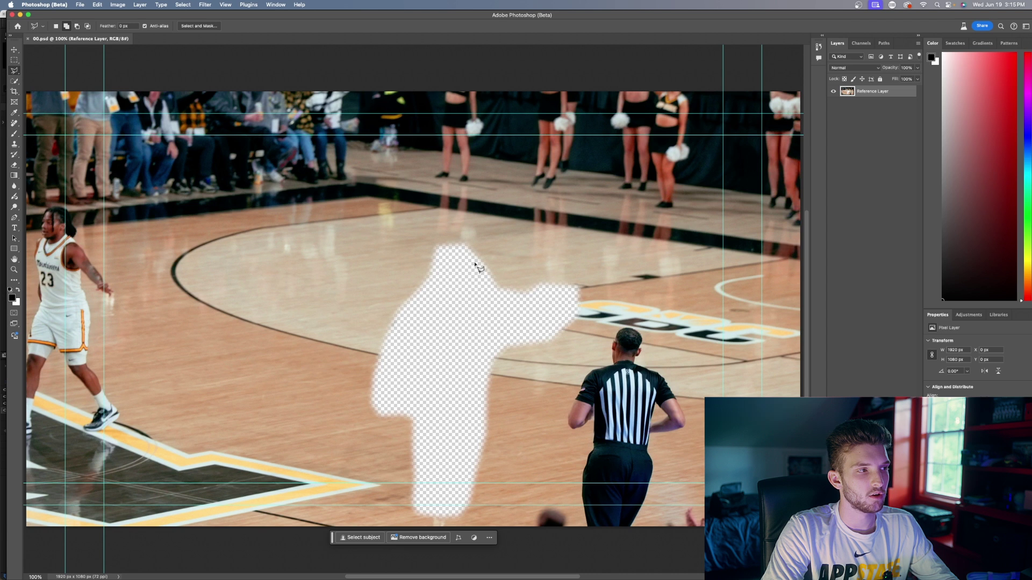
click(423, 236)
click(413, 272)
click(394, 290)
click(374, 321)
click(365, 352)
click(359, 415)
click(379, 428)
click(401, 431)
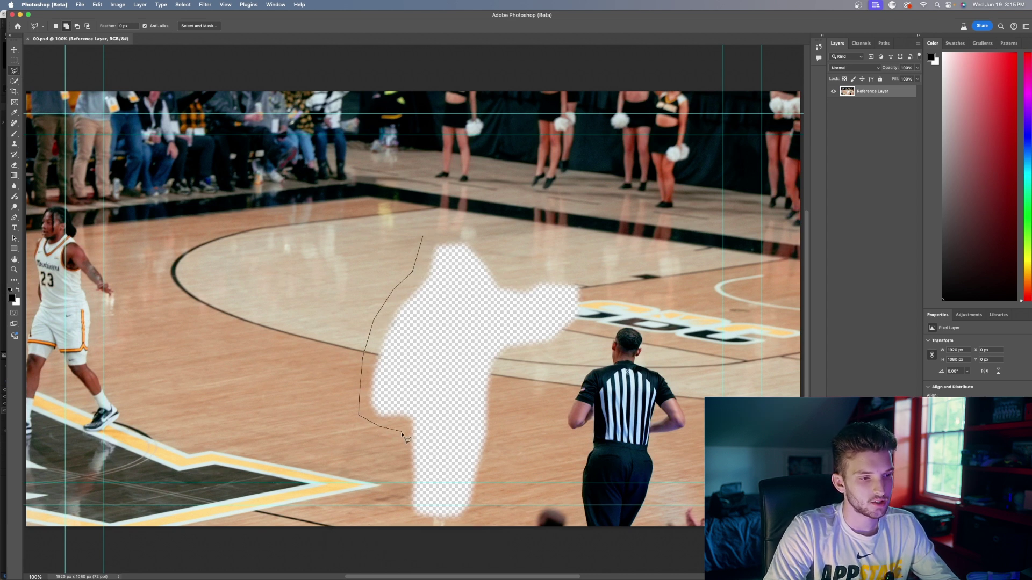
click(402, 519)
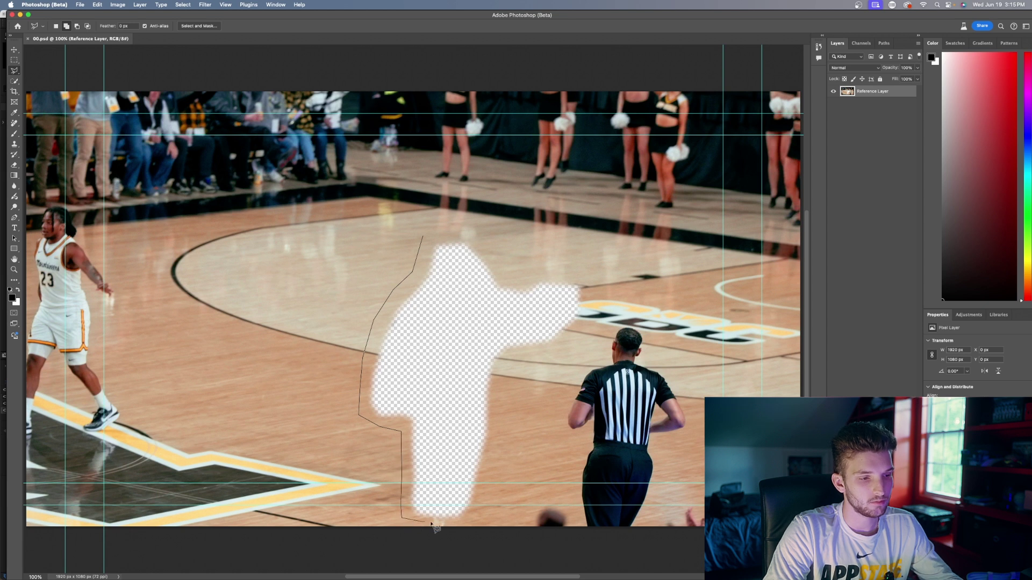
click(471, 522)
click(478, 516)
click(492, 472)
click(502, 425)
click(508, 370)
click(530, 358)
click(566, 348)
click(595, 307)
click(590, 279)
click(560, 270)
click(498, 269)
click(486, 241)
click(456, 230)
click(423, 237)
Run Generative Fill on the selection without a prompt and choose the third variation.
click(422, 534)
click(567, 534)
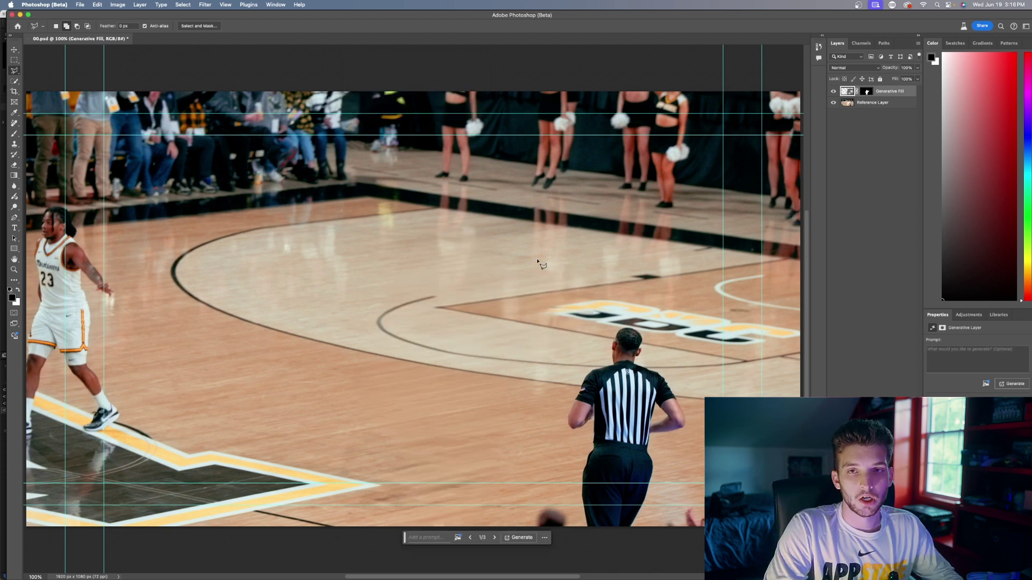
click(494, 539)
click(494, 538)
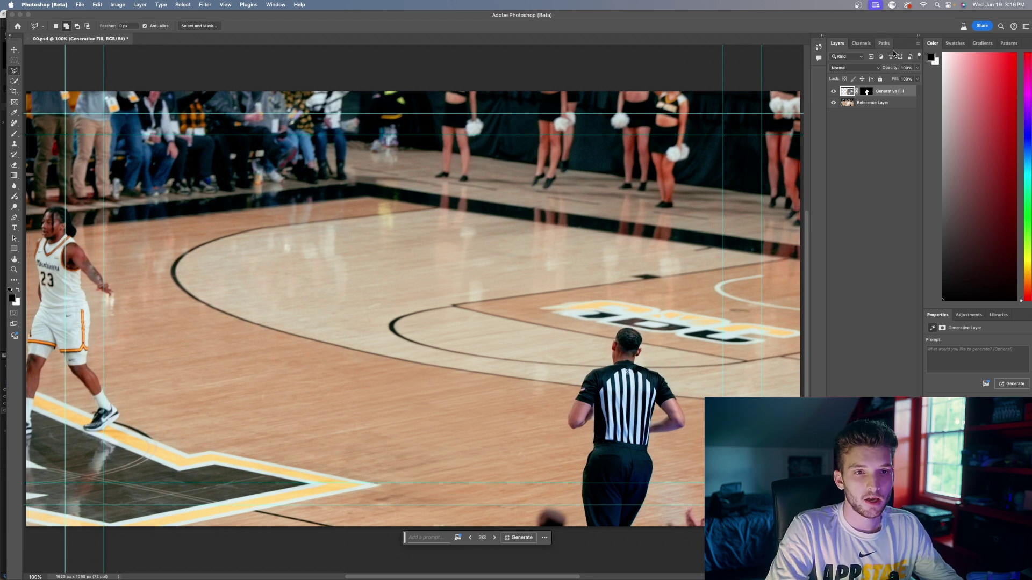
shift+click(895, 103)
right_click(888, 98)
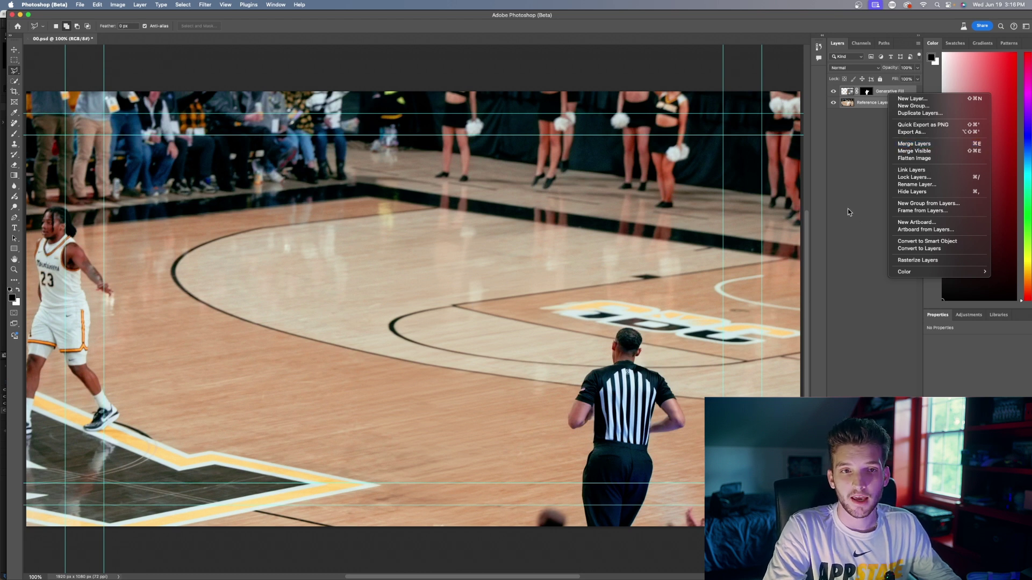
click(848, 210)
click(885, 93)
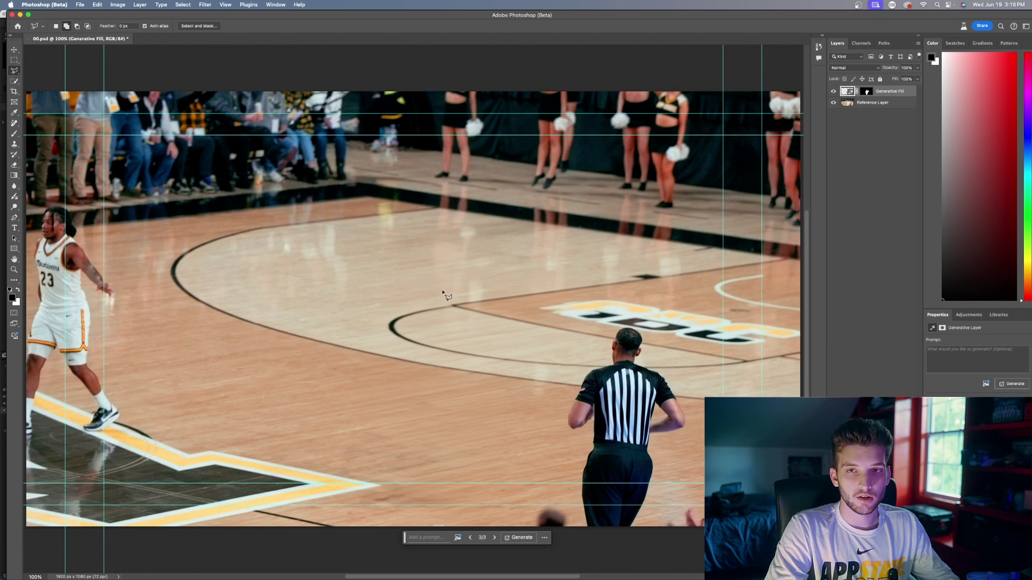
Save the filled reference frame 00.psd and switch back to After Effects.
mouse_move(594, 577)
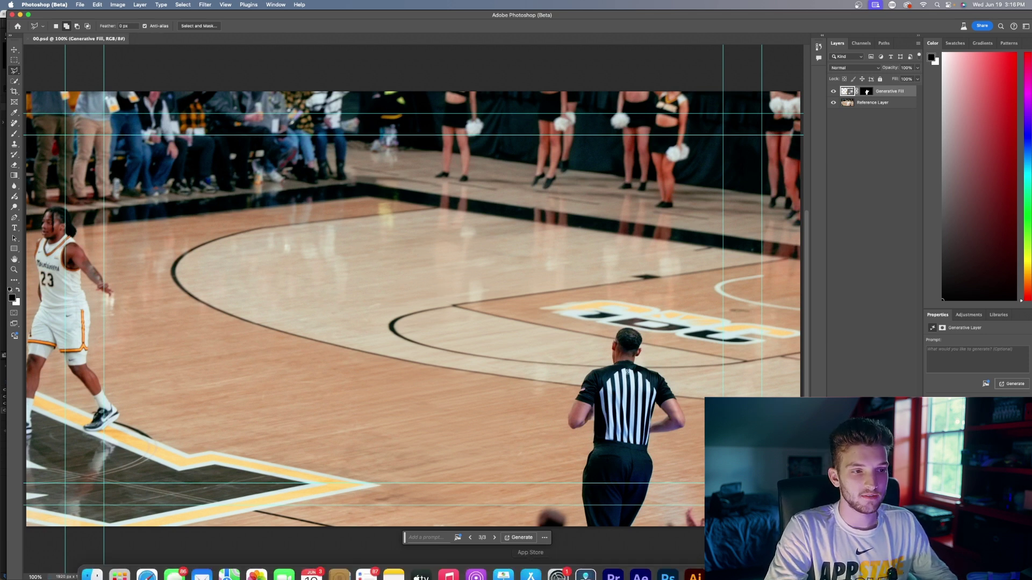
click(640, 562)
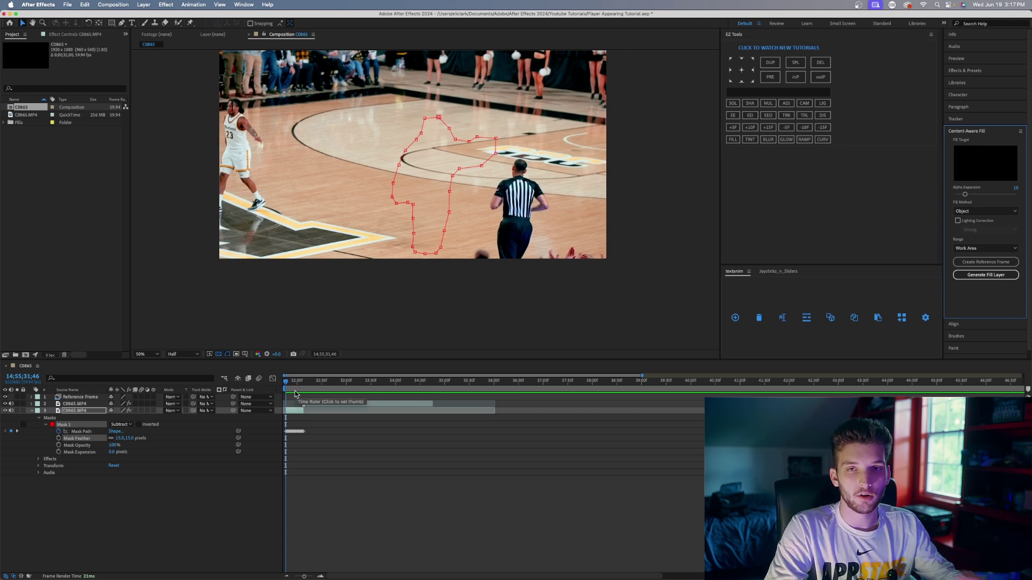
Create another Content-Aware Fill reference frame at 14;55;32;00, near the end of the first clip segment.
drag(286, 385, 297, 391)
key(Page_Down)
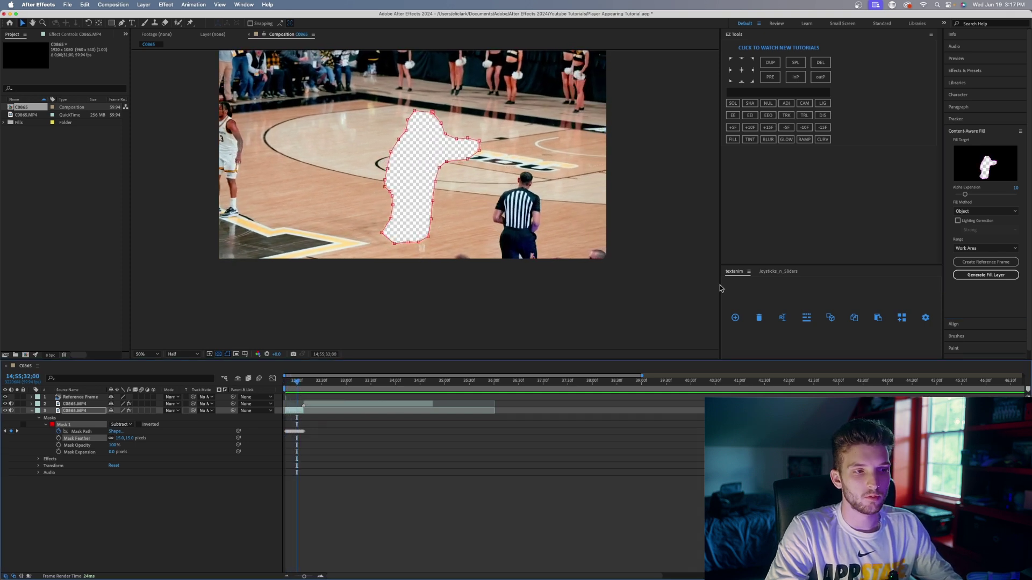
click(982, 264)
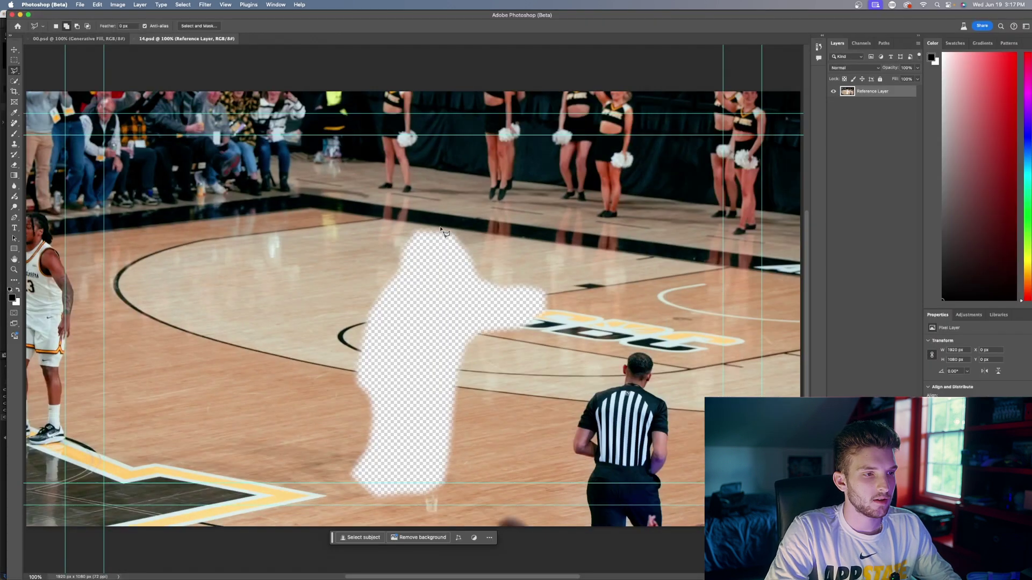
Select loosely around the transparent cut-out in 14.psd with the Polygonal Lasso and run Generative Fill without a prompt.
mouse_move(441, 229)
mouse_down()
mouse_move(409, 226)
mouse_move(396, 240)
mouse_move(343, 354)
mouse_move(346, 406)
mouse_move(356, 411)
mouse_move(340, 477)
mouse_move(344, 494)
mouse_move(374, 508)
mouse_move(425, 510)
mouse_move(461, 483)
mouse_move(473, 360)
mouse_move(545, 333)
mouse_move(556, 308)
mouse_move(553, 281)
mouse_move(505, 274)
mouse_move(459, 226)
mouse_move(434, 225)
mouse_up()
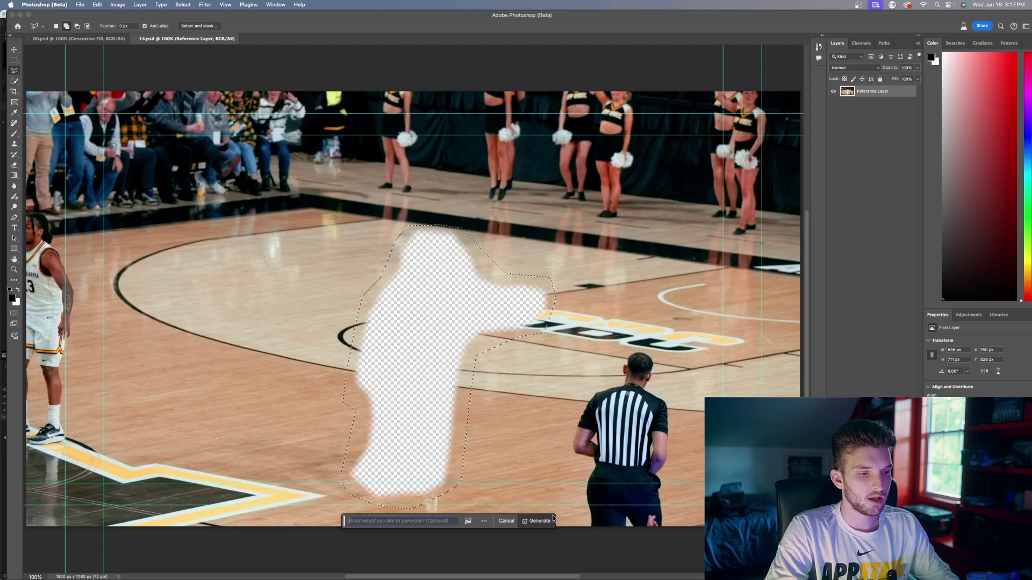
click(536, 521)
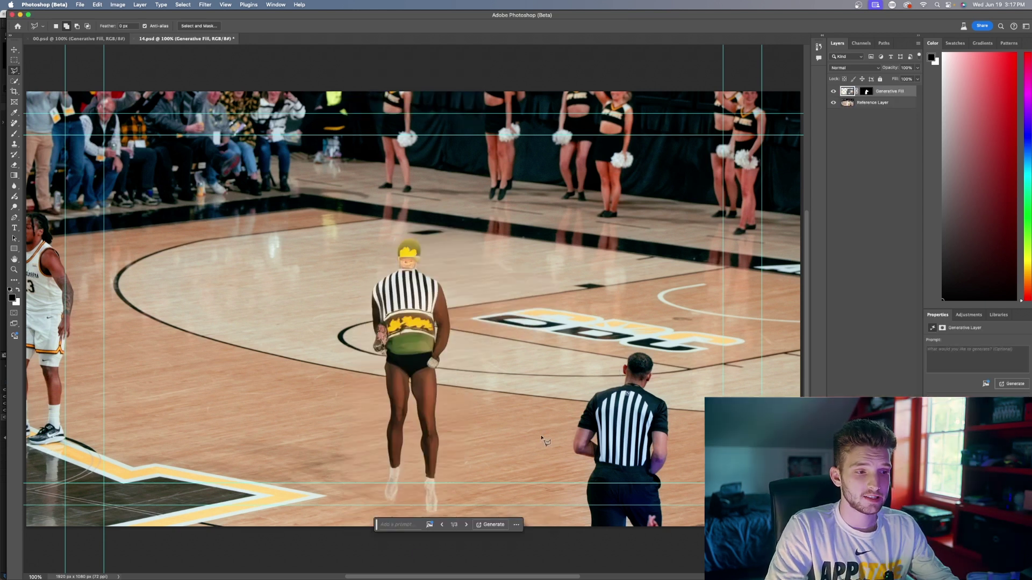
scroll(503, 412, down, 1)
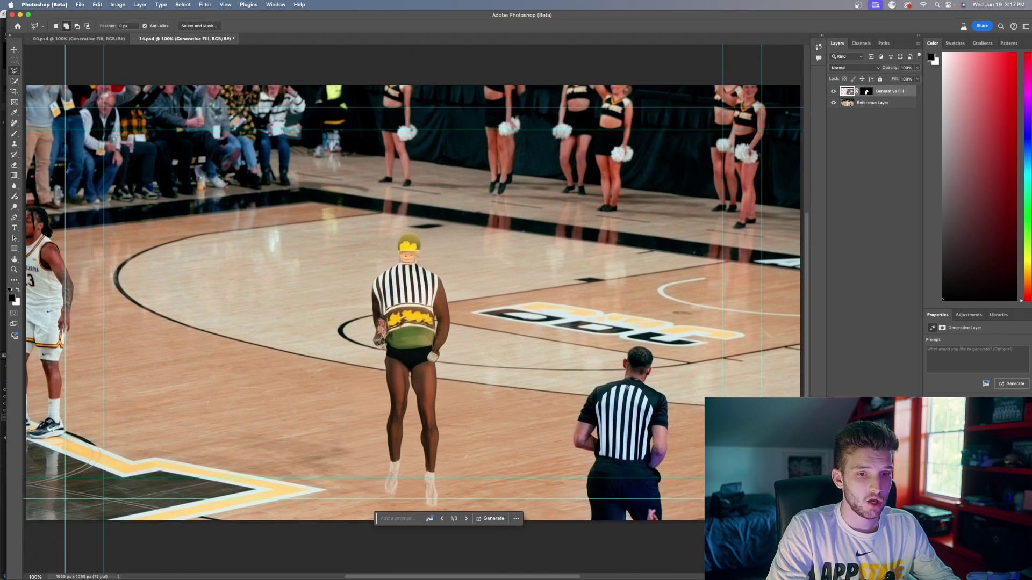
Choose the second fill variation and merge the Generative Fill layer with the Reference Layer in 14.psd.
click(466, 519)
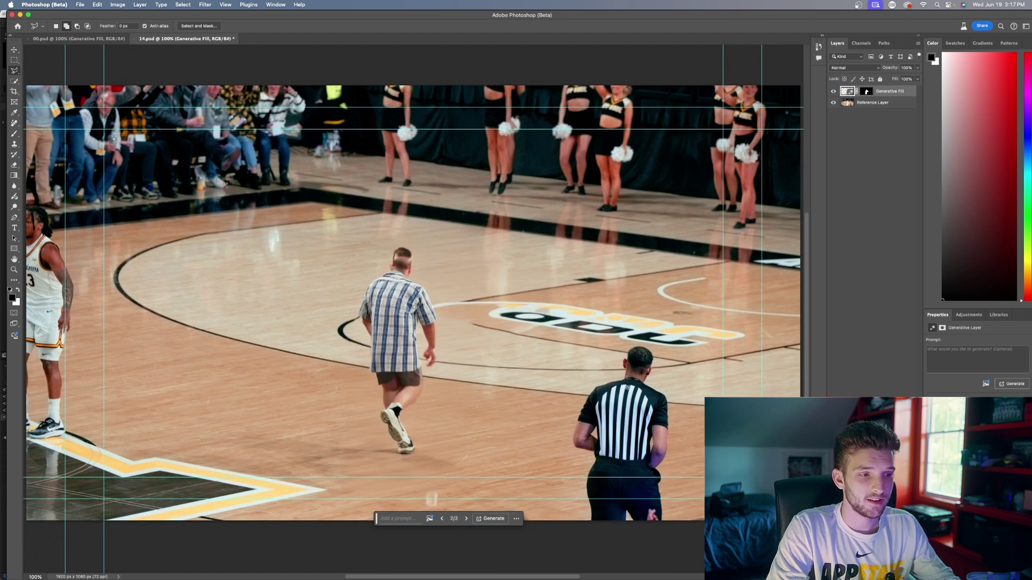
click(466, 519)
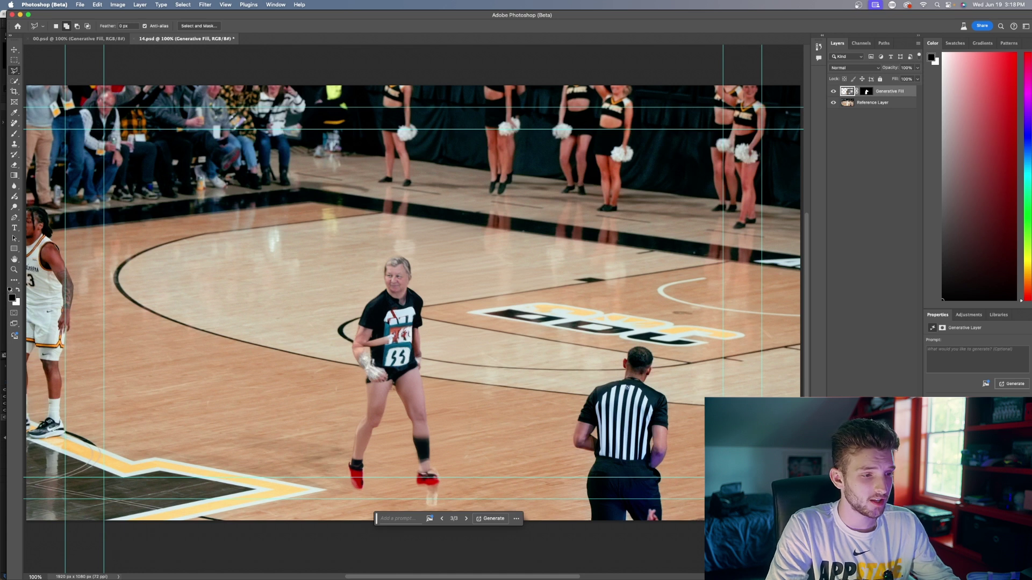
click(442, 518)
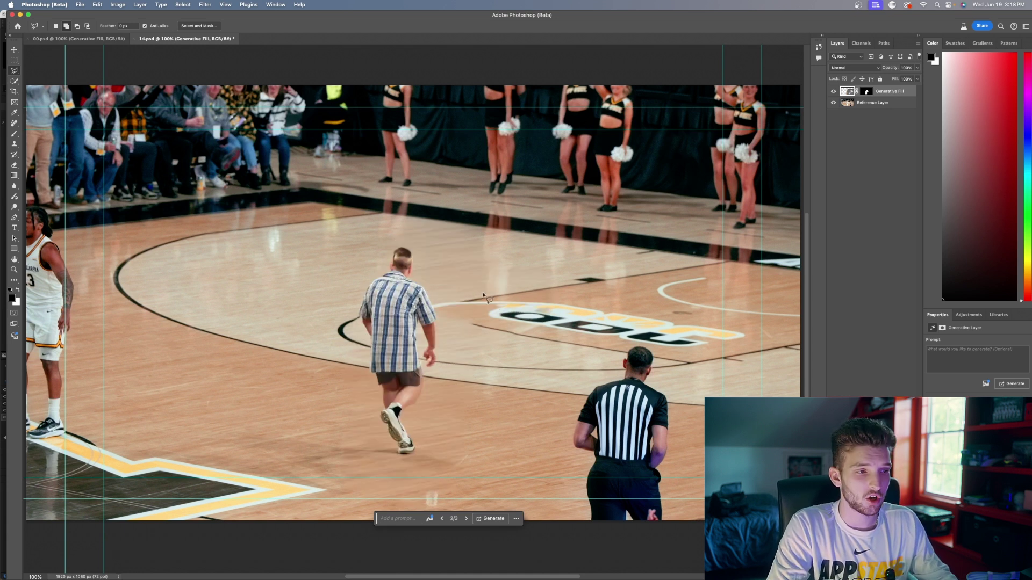
click(887, 113)
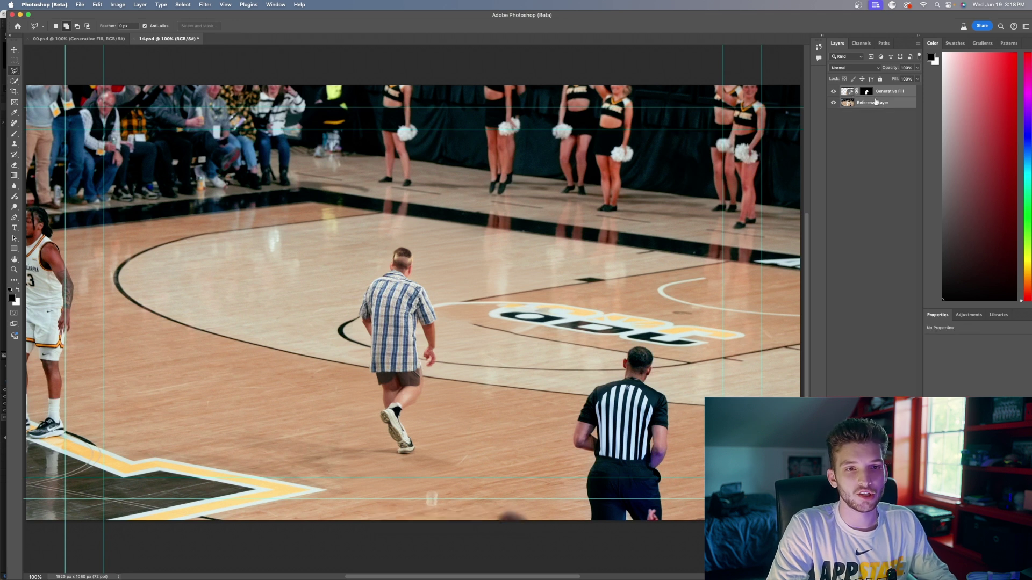
right_click(885, 92)
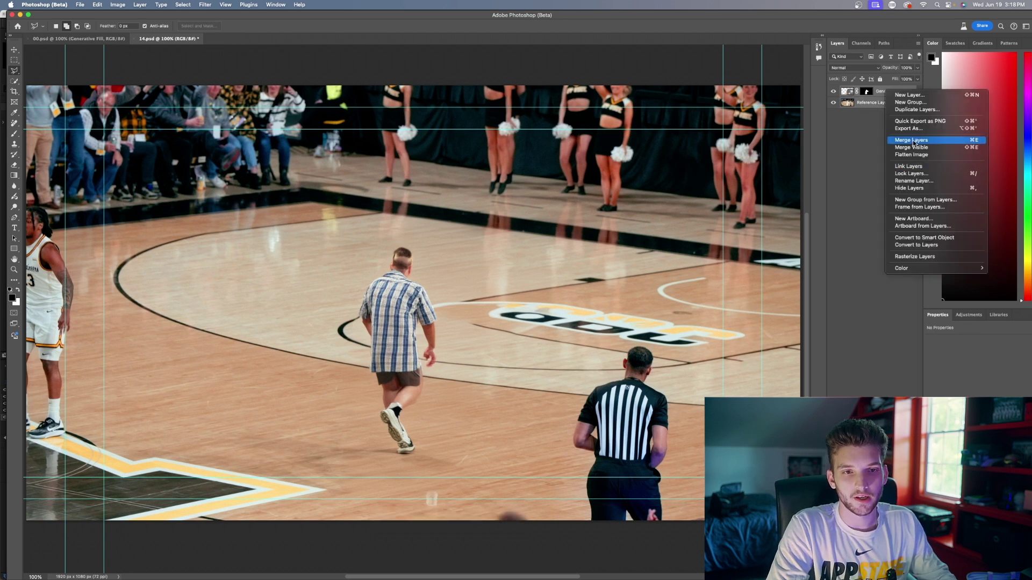
click(862, 115)
Select around the generated man in the plaid shirt, run Generative Fill without a prompt and choose the second variation.
mouse_move(387, 242)
mouse_down()
mouse_move(383, 266)
mouse_move(357, 293)
mouse_move(361, 412)
mouse_move(383, 455)
mouse_move(410, 462)
mouse_move(421, 457)
mouse_move(449, 326)
mouse_move(421, 246)
mouse_move(386, 244)
mouse_up()
click(344, 471)
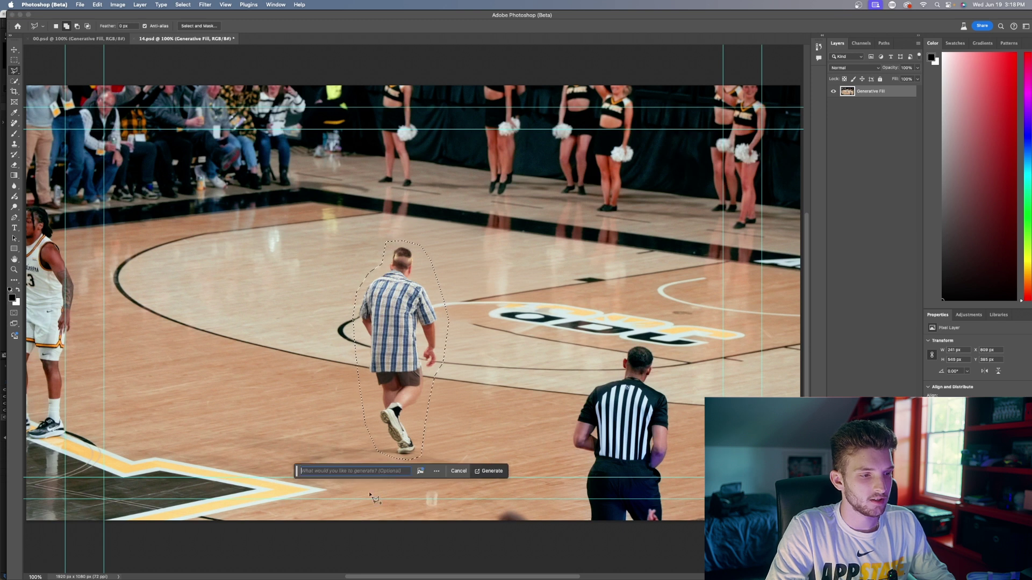
click(480, 471)
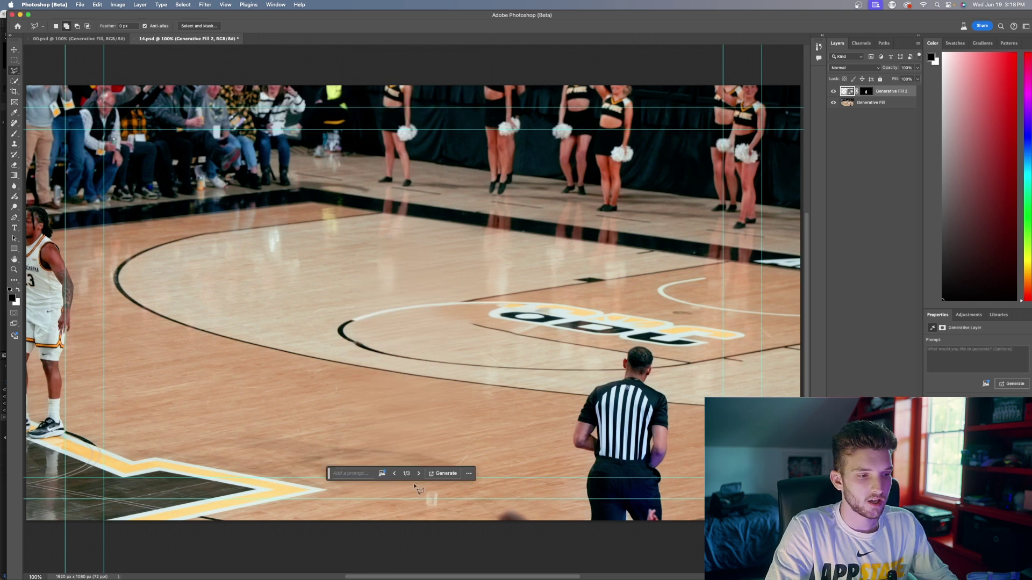
click(419, 474)
click(419, 474)
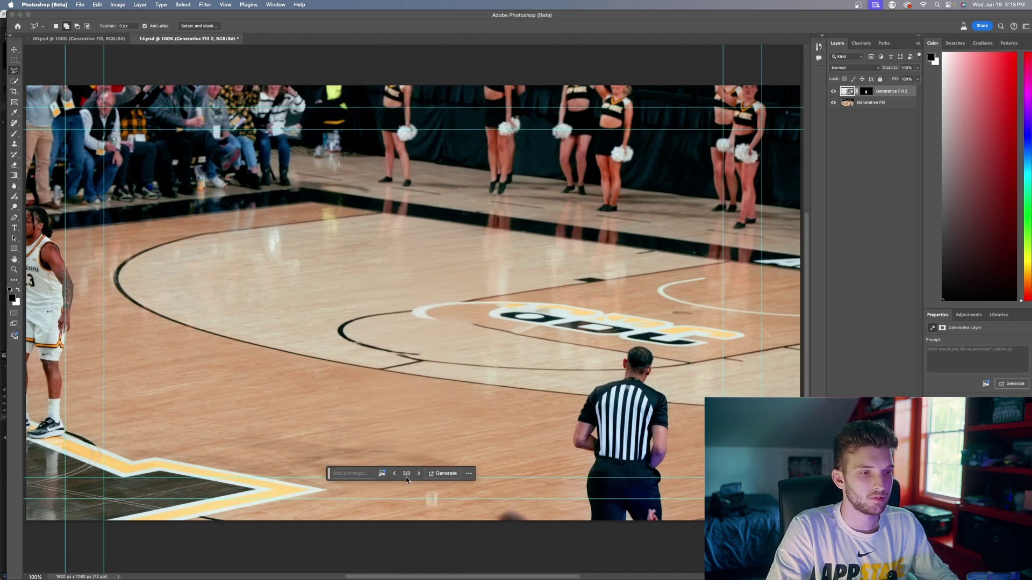
click(395, 474)
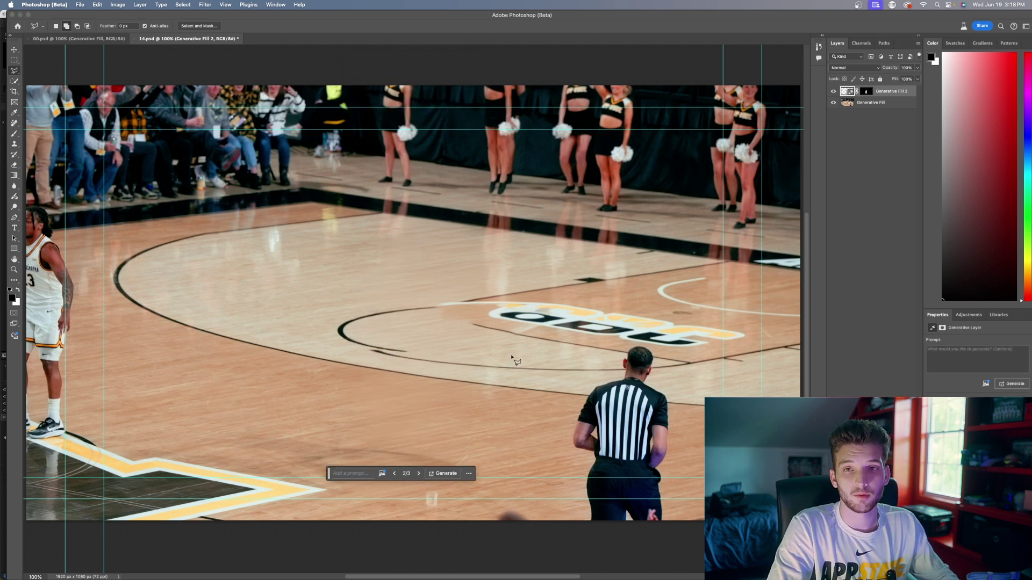
Save 14.psd, then back in After Effects generate the Content-Aware Fill layer for the work area with the Object method.
key(cmd+s)
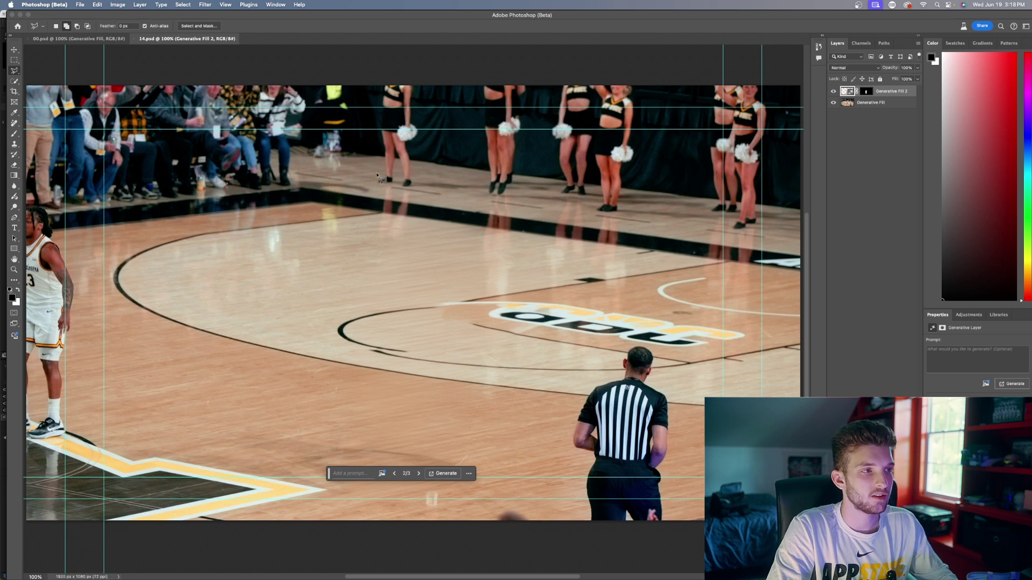
click(640, 564)
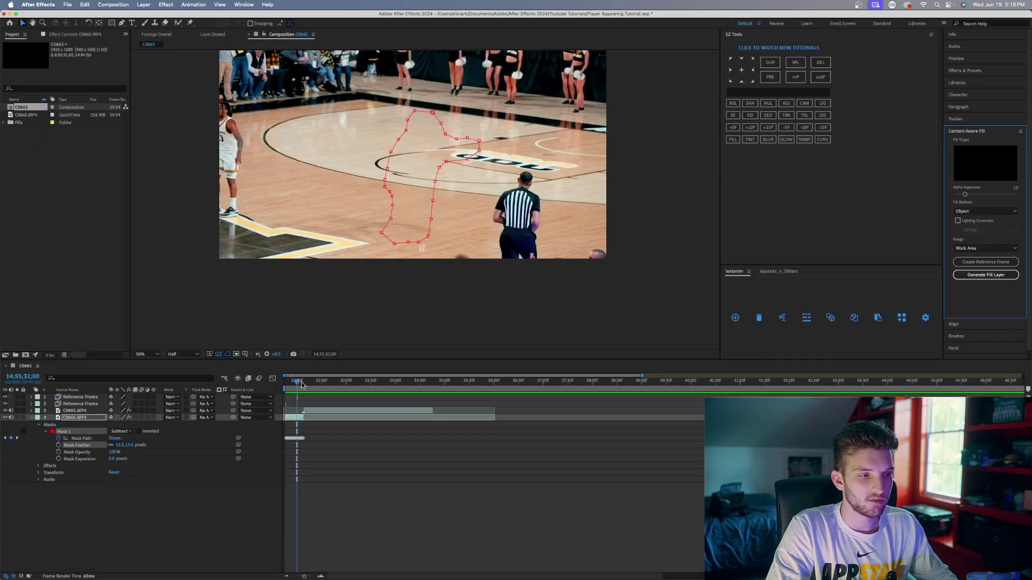
mouse_move(296, 387)
mouse_down()
mouse_move(283, 391)
mouse_move(298, 390)
mouse_up()
drag(297, 392, 285, 393)
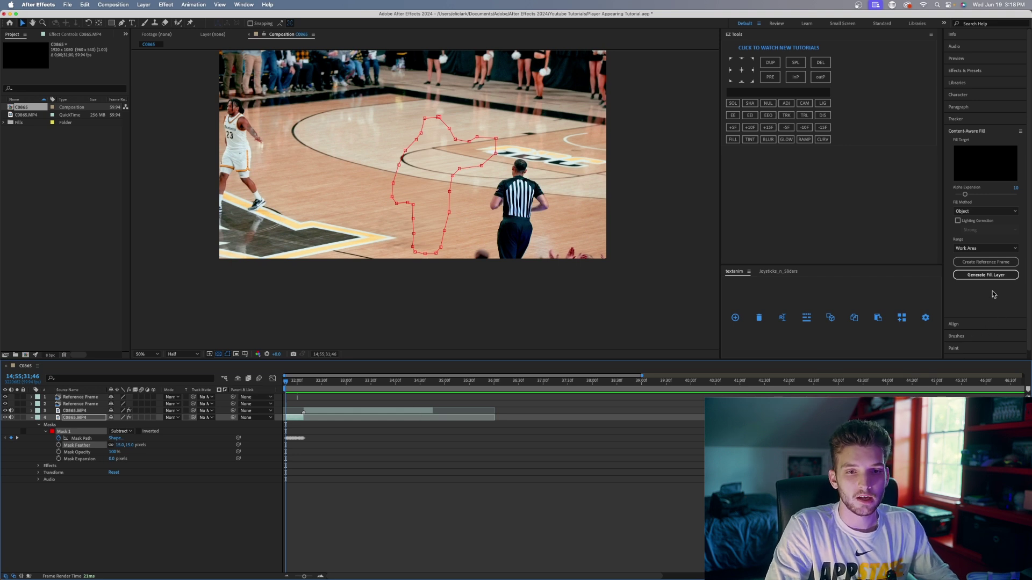
click(976, 275)
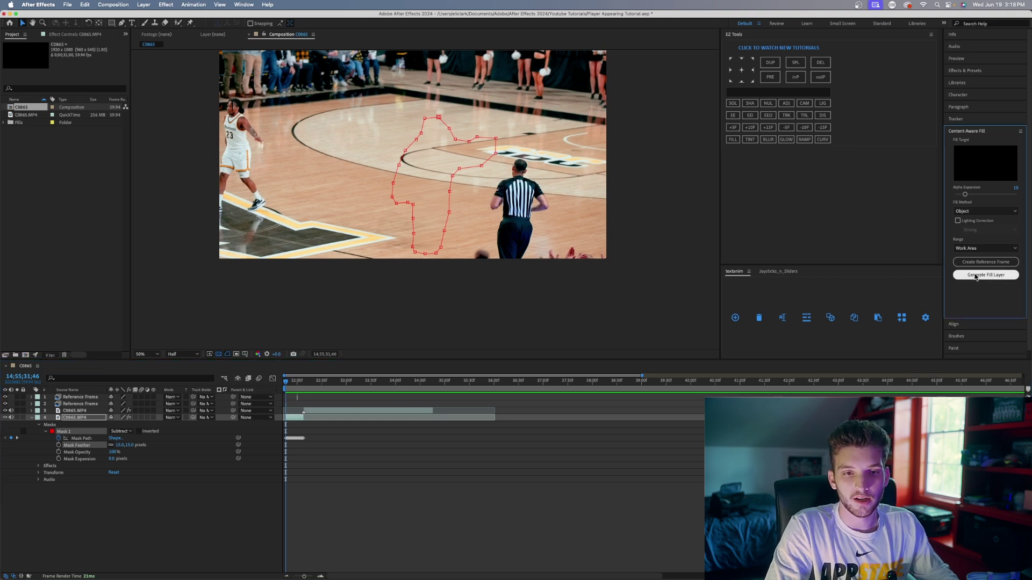
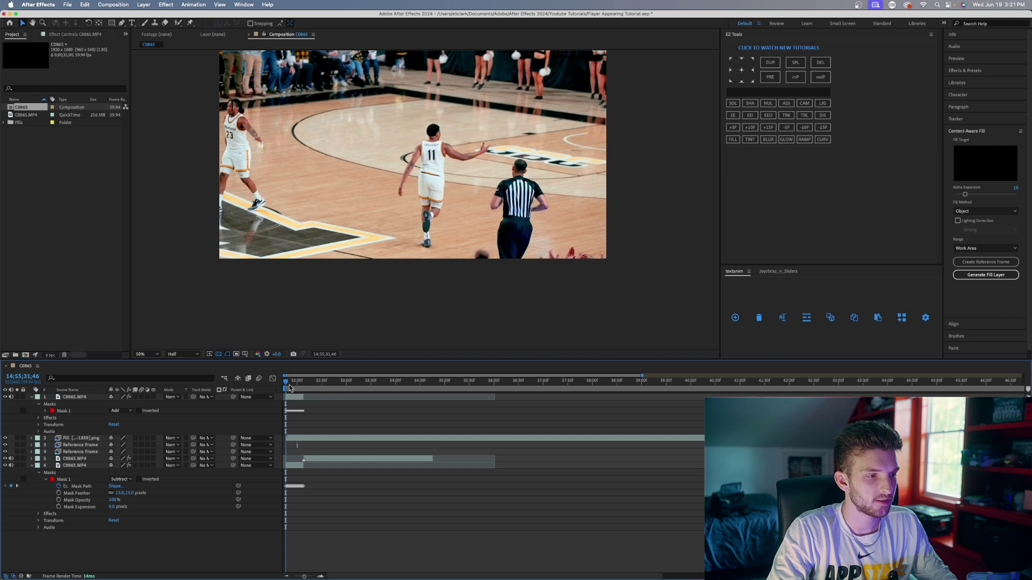
Add an opacity keyframe of 0% at 14;55;31;46 to the topmost C0865.MP4 layer containing the masked player 11.
mouse_move(289, 388)
mouse_down()
mouse_move(313, 391)
mouse_move(285, 389)
mouse_up()
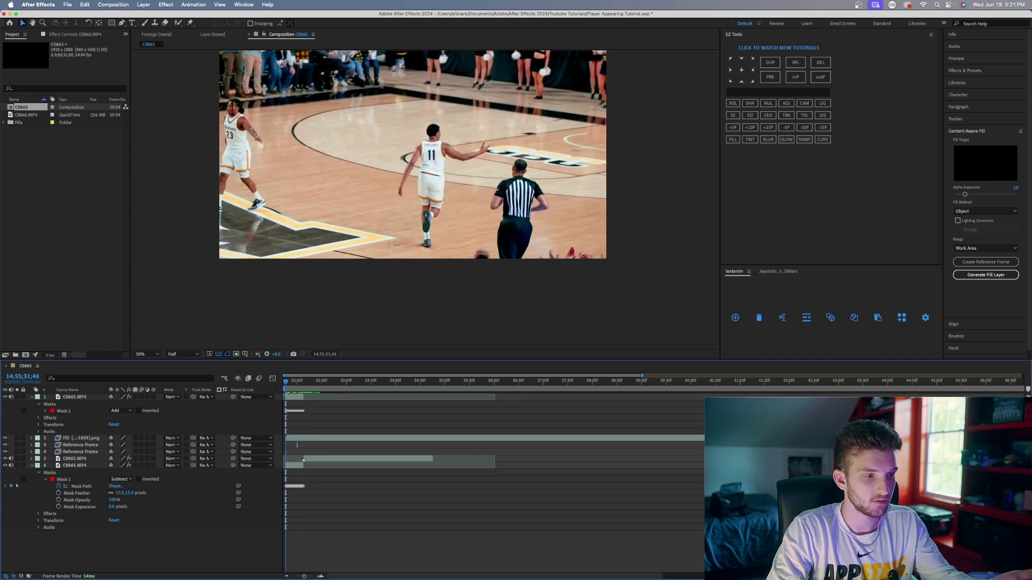
click(302, 397)
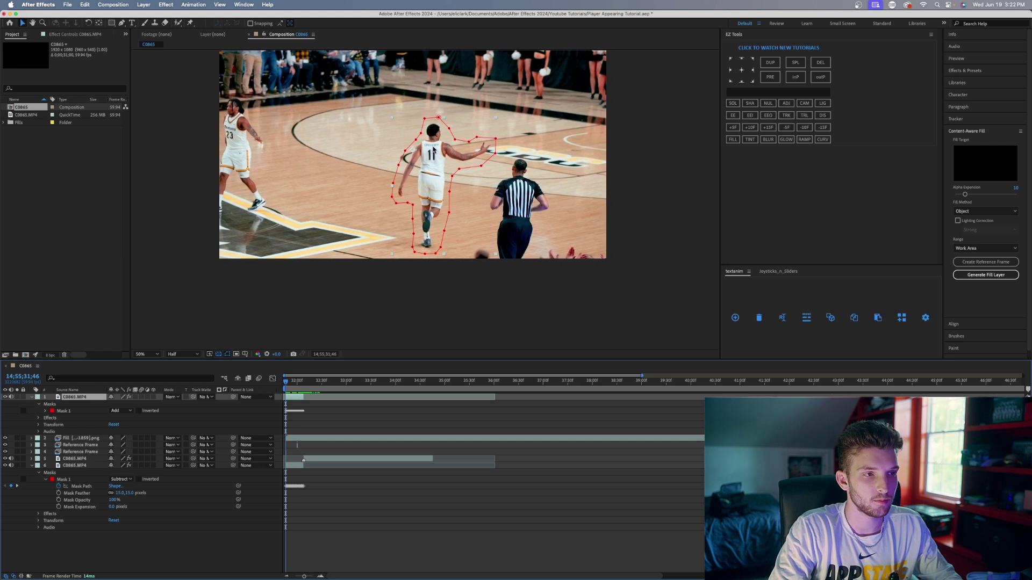
click(32, 399)
click(32, 398)
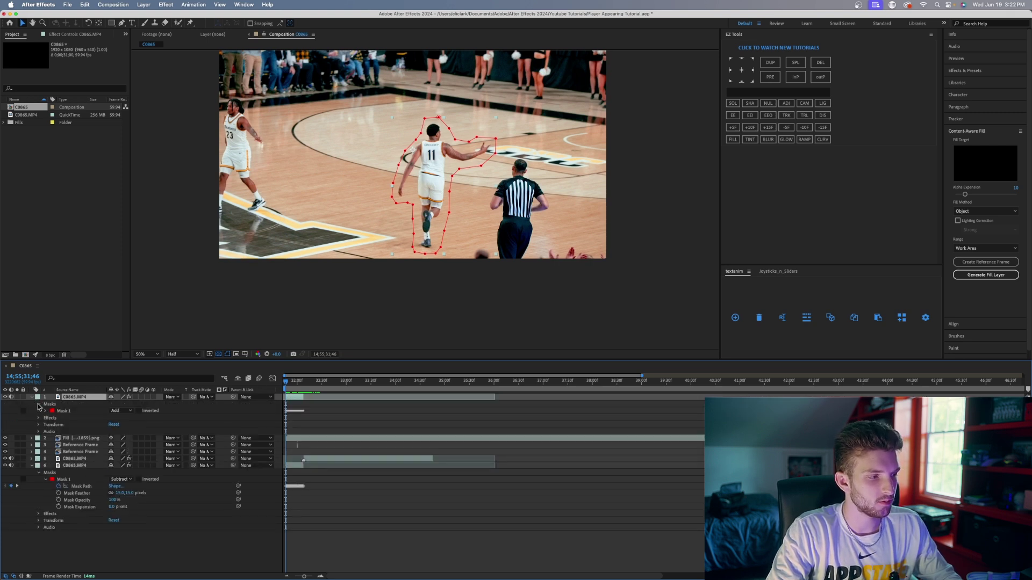
click(38, 405)
click(38, 418)
click(38, 418)
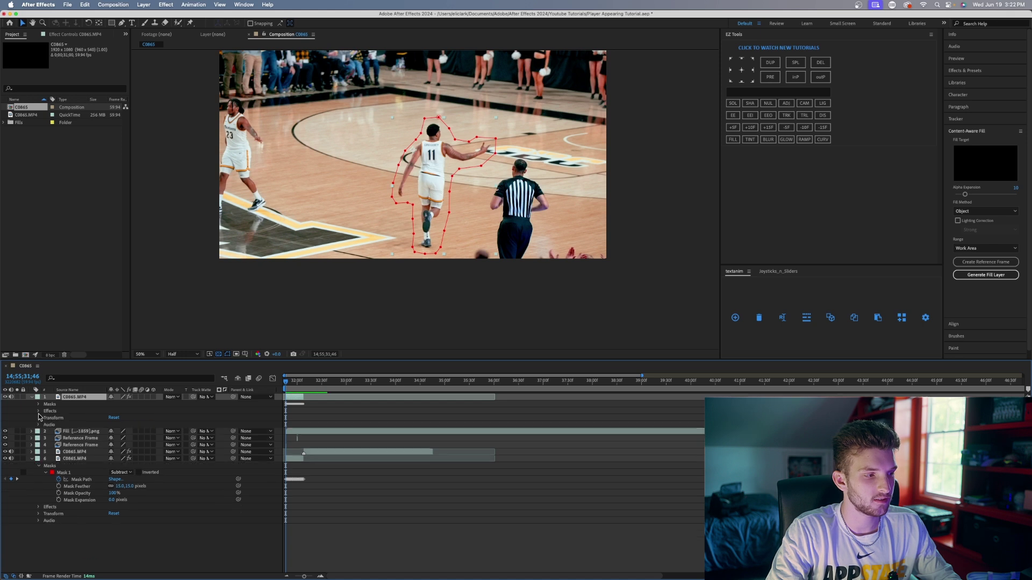
click(38, 417)
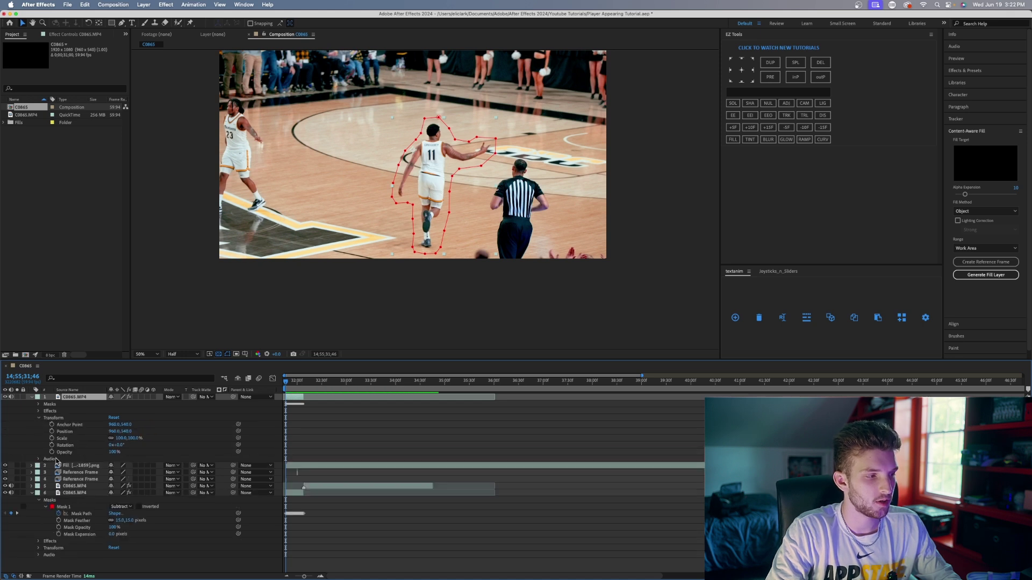
click(51, 452)
drag(113, 452, 83, 454)
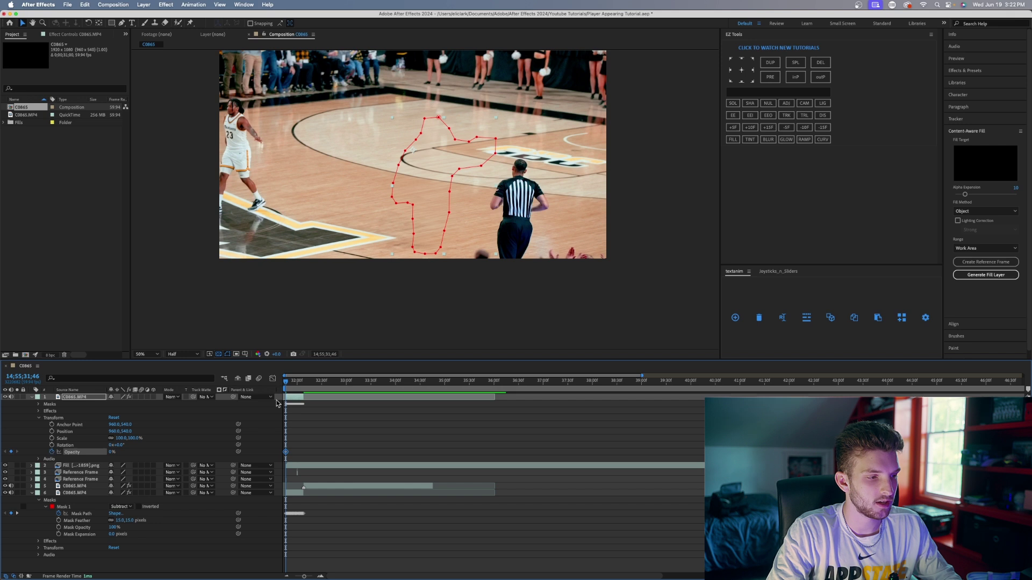
Set the masked player layer's opacity to 100% at 14;55;32;07 and preview the fade-in.
drag(289, 384, 305, 396)
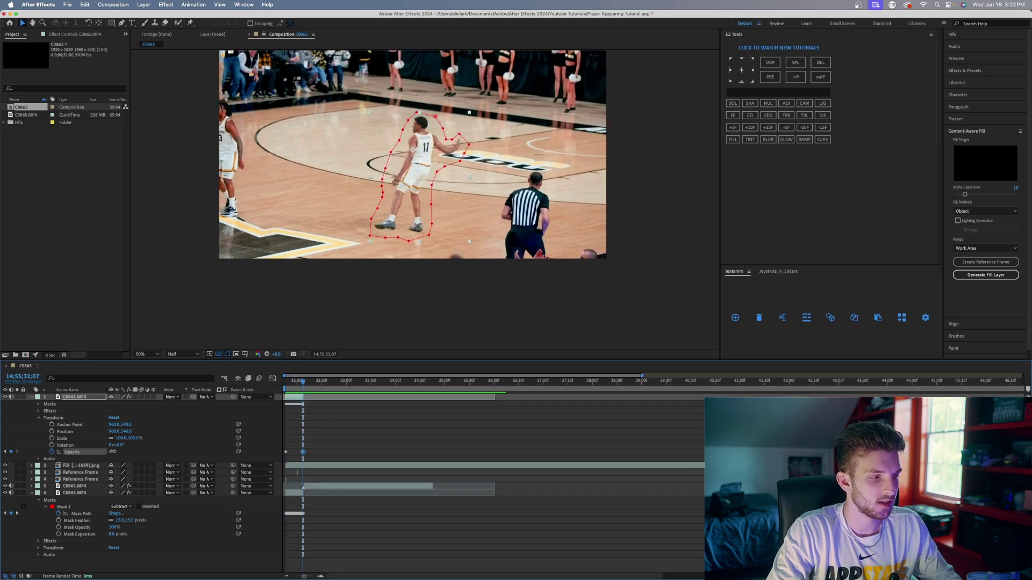
drag(112, 452, 186, 455)
key(space)
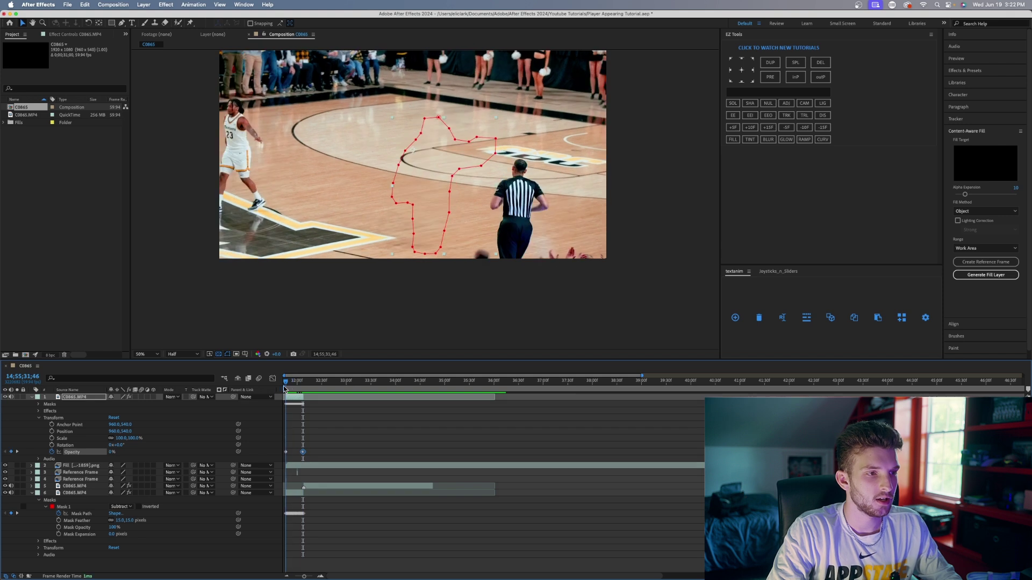
key(space)
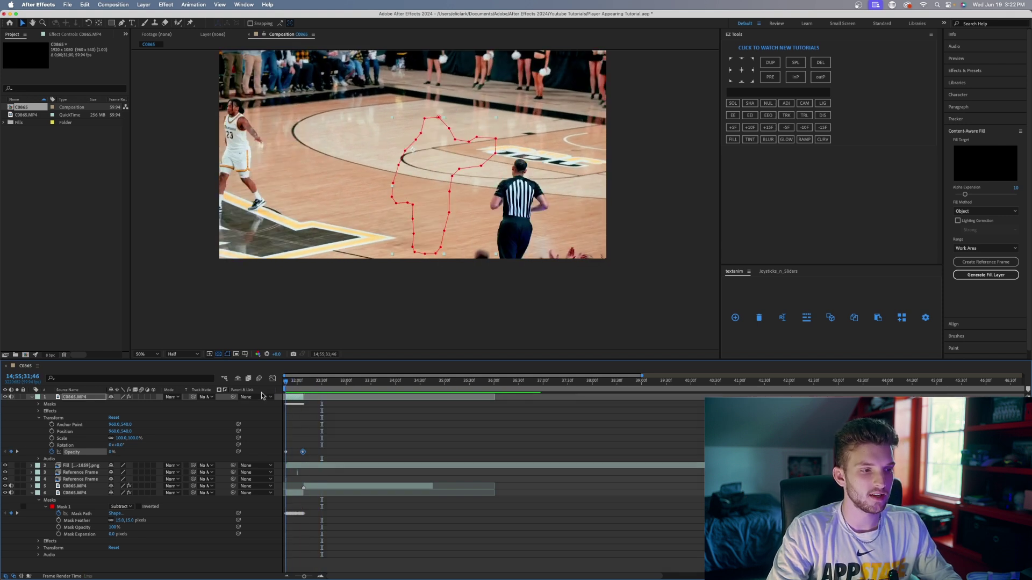
key(space)
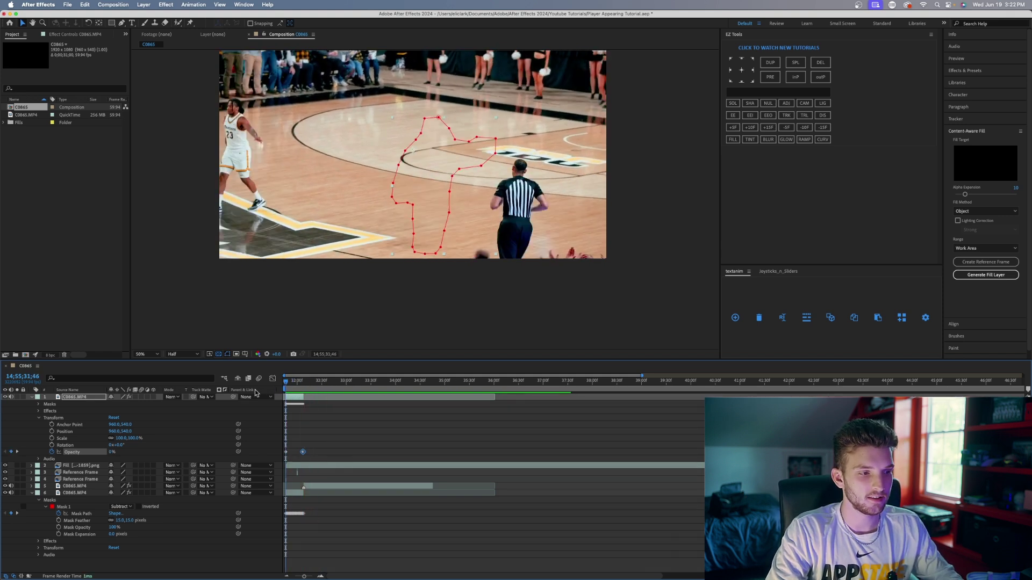
key(space)
Move the 0% opacity keyframe a few frames later to shorten the fade-in and preview it.
click(296, 446)
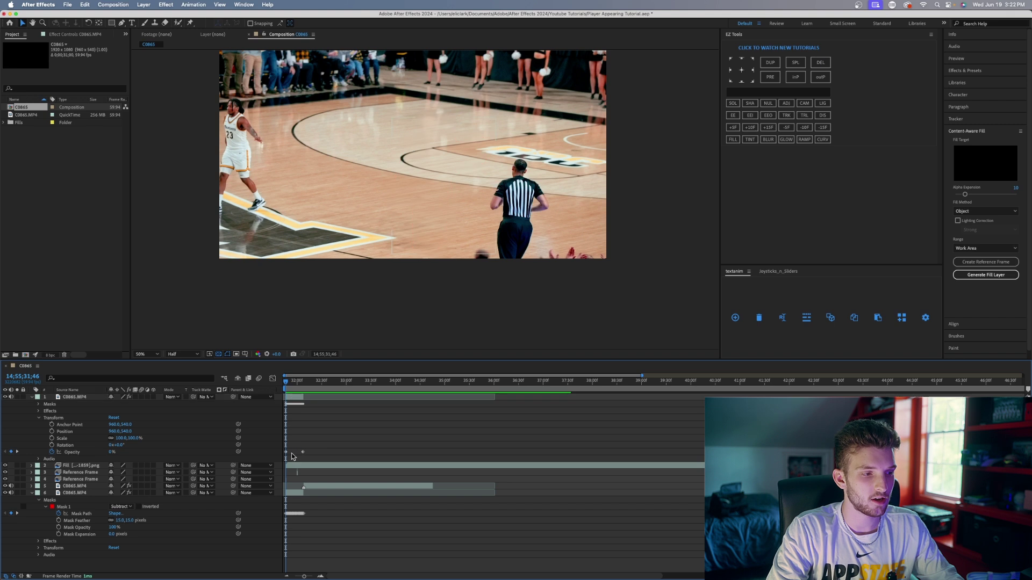
click(289, 452)
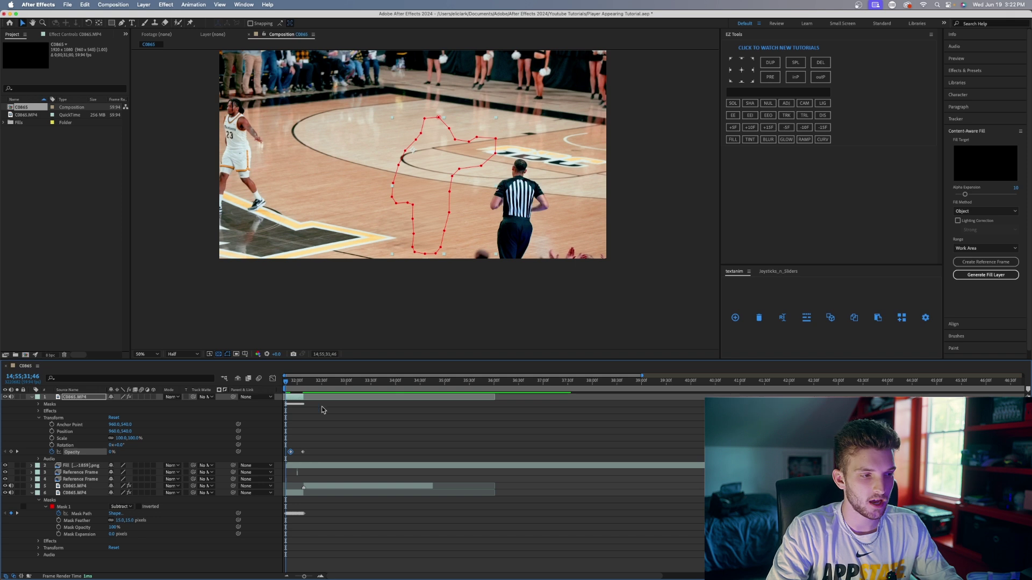
key(space)
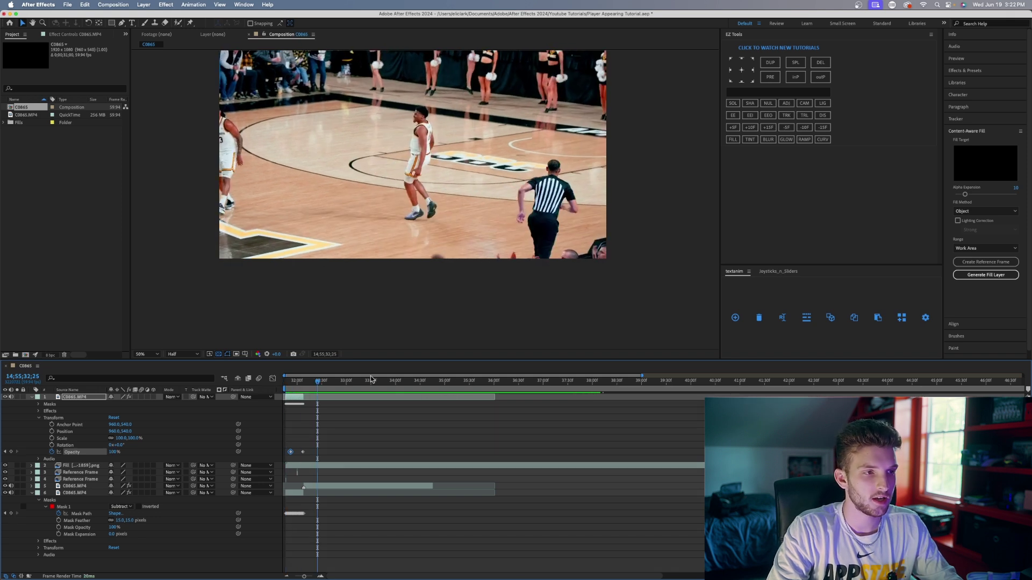
key(space)
key(space)
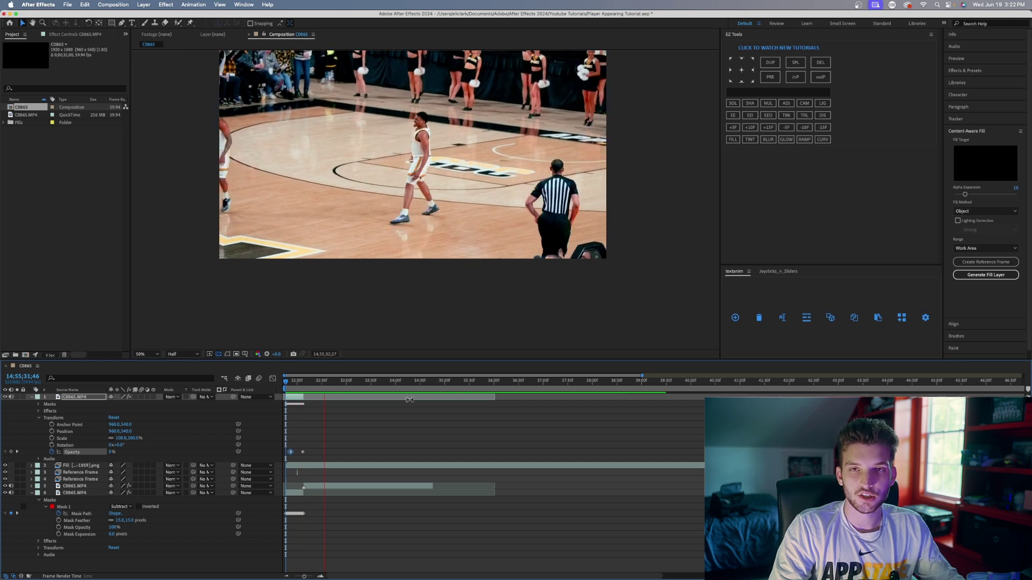
key(space)
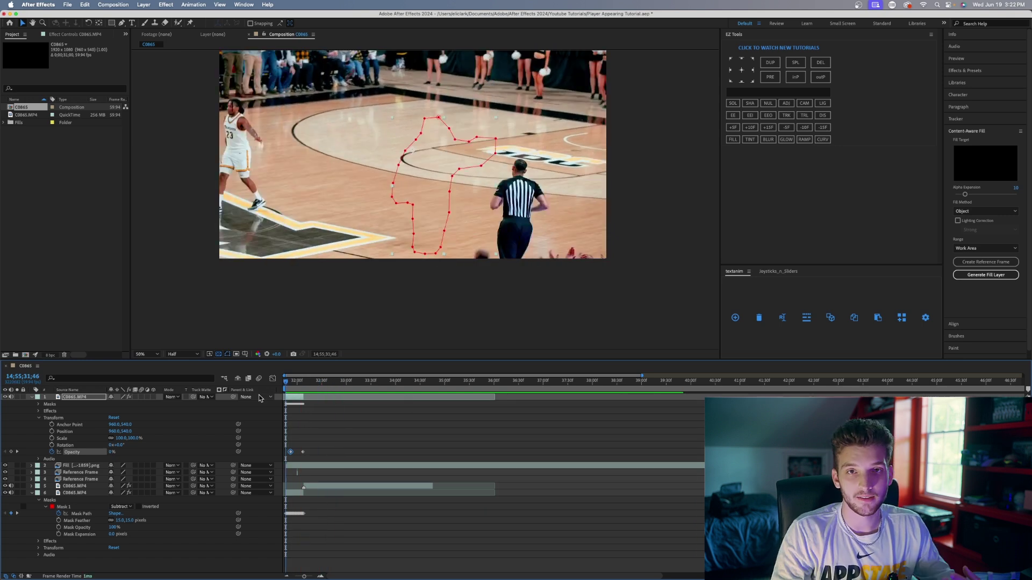
click(365, 437)
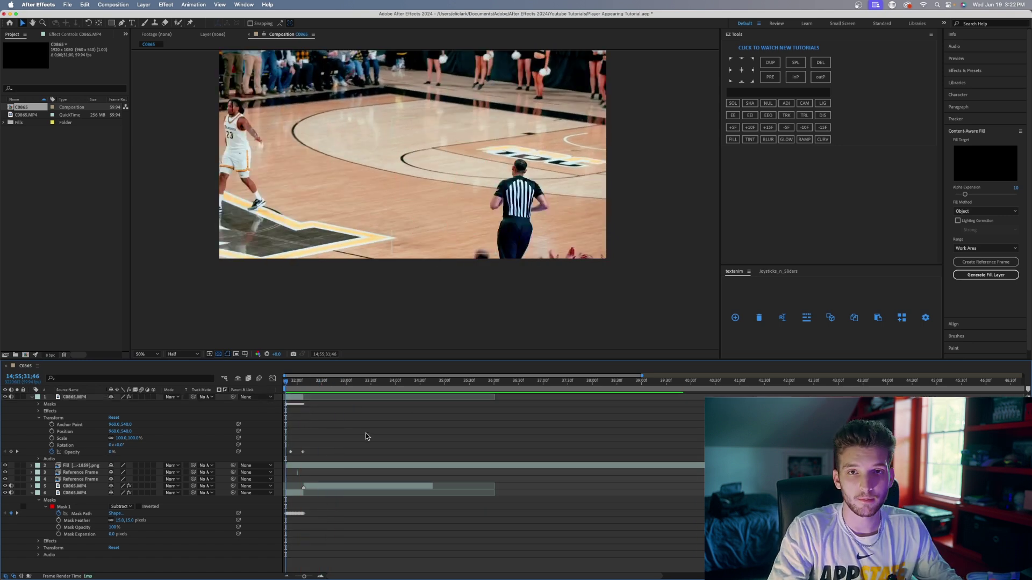
key(space)
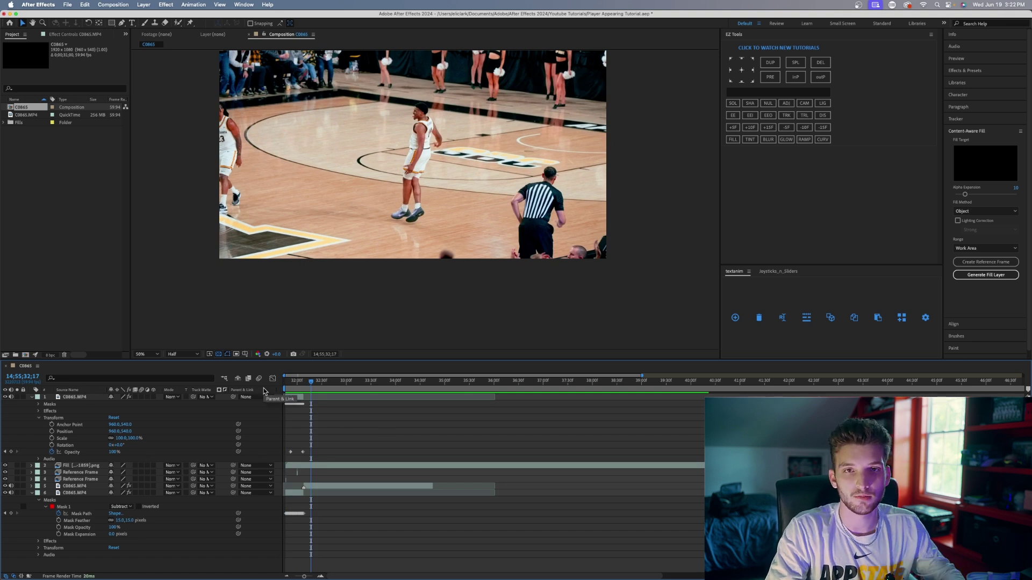
key(Home)
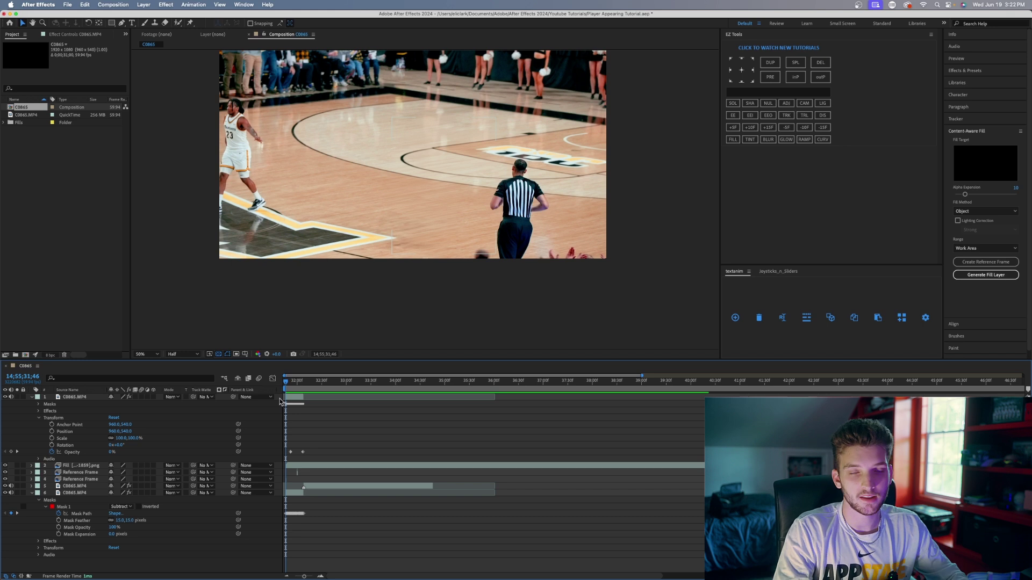
Collapse the bottom clip layer's properties, fit the composition in the viewer and play back the player-appearing effect.
click(32, 494)
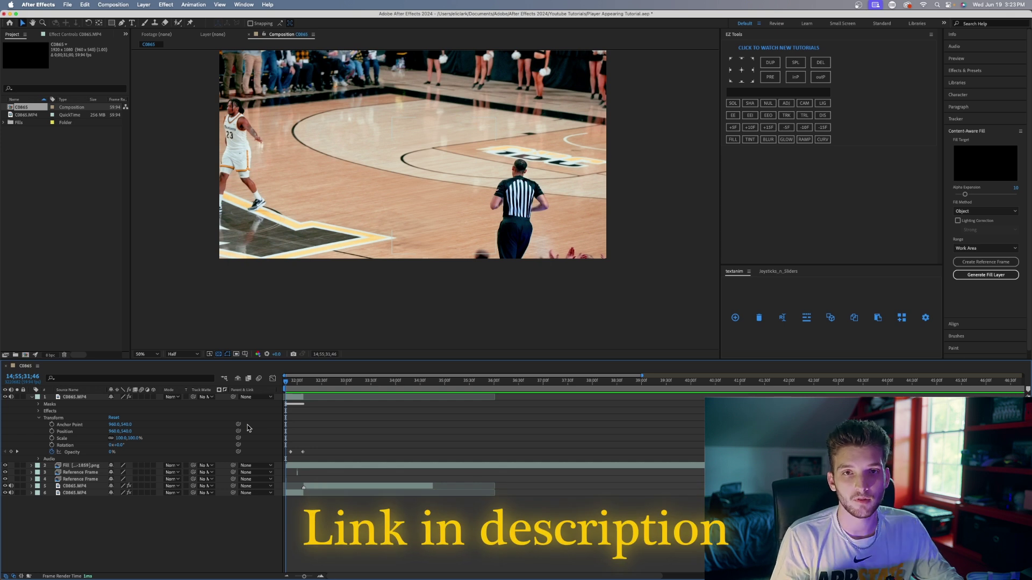
key(space)
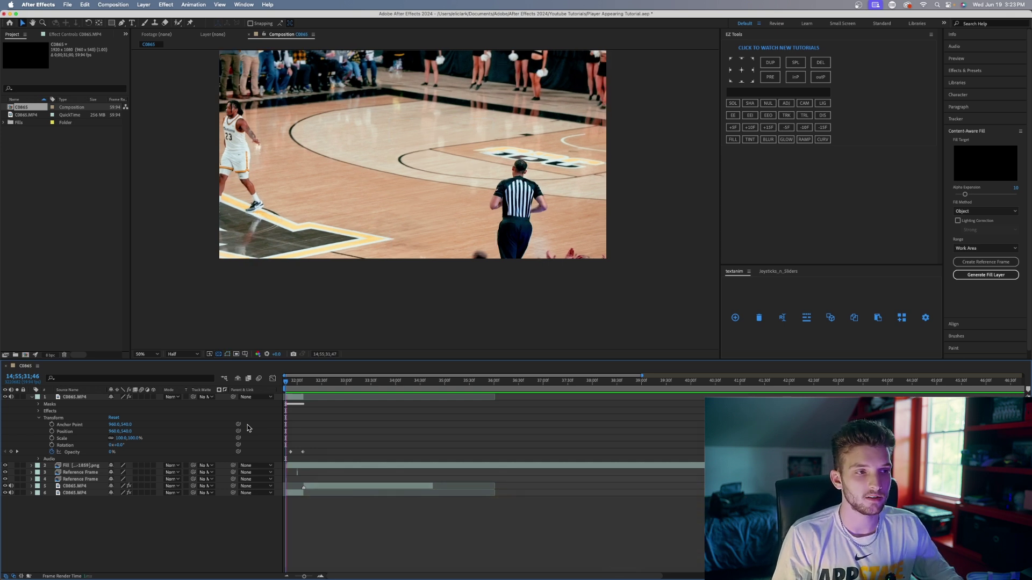
click(156, 351)
click(151, 370)
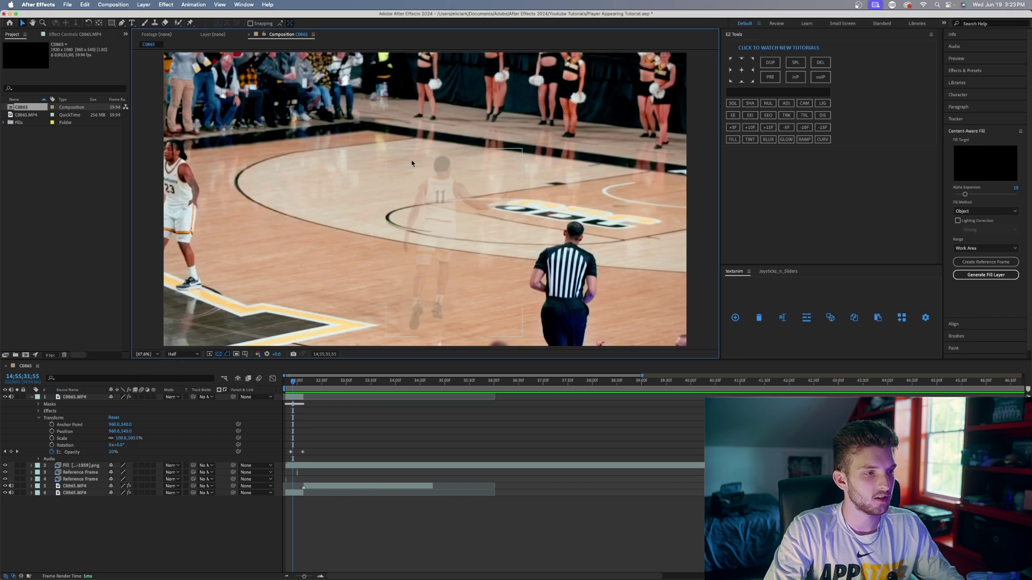
key(space)
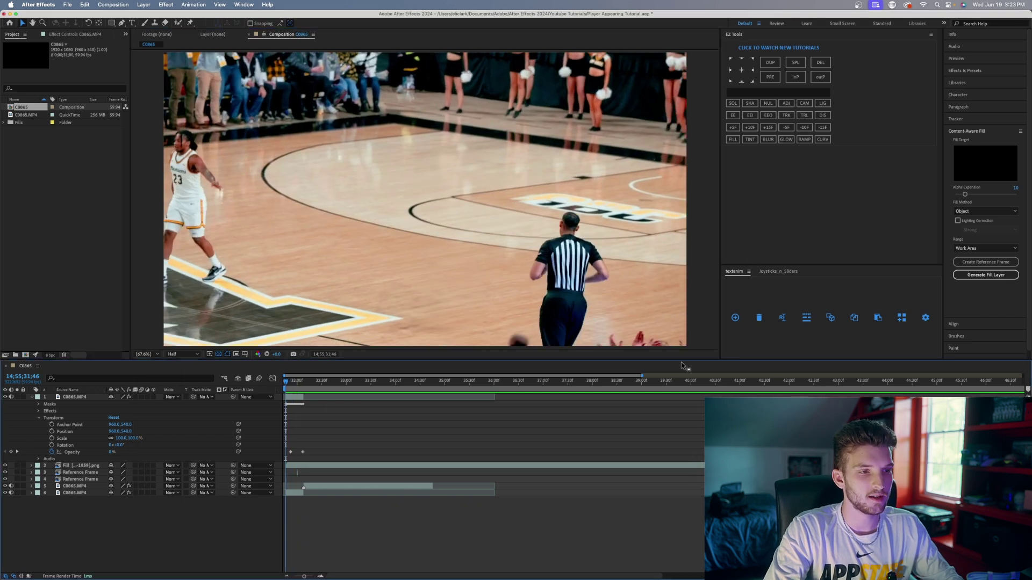
key(space)
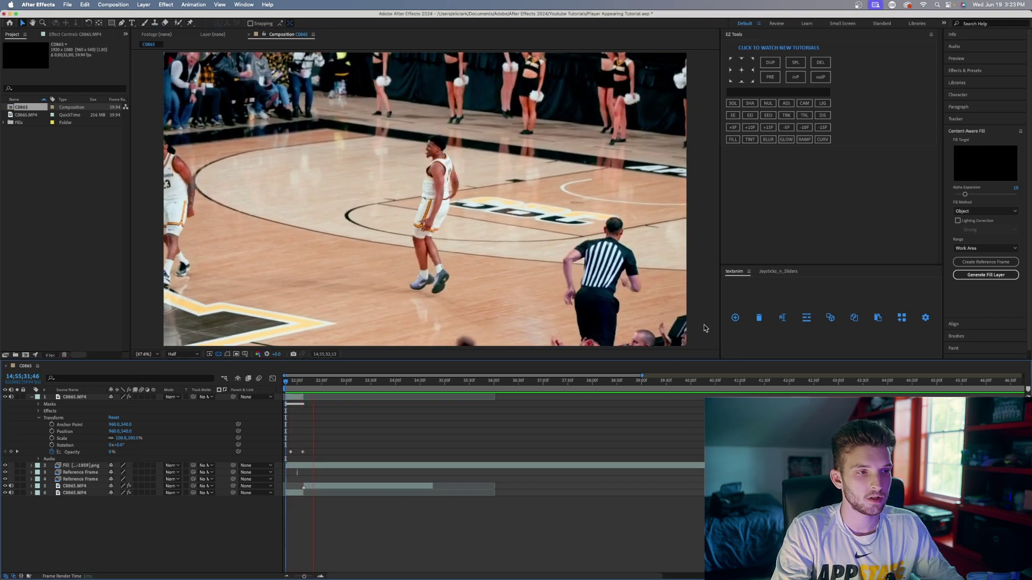